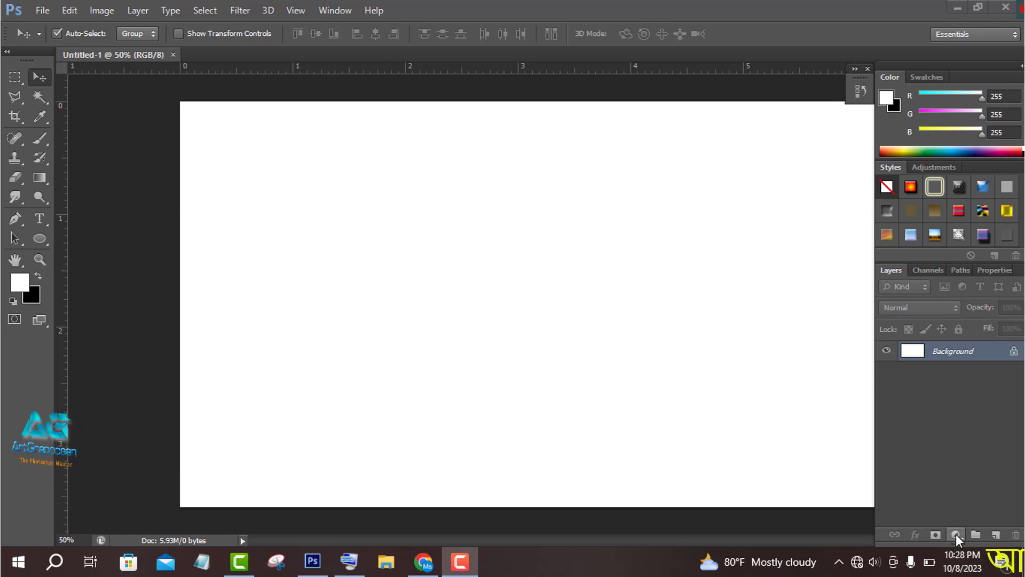
# Step: Add a Gradient Fill layer over the white background with Angle style and the green-blue-yellow-cyan preset
pyautogui.click(956, 534)
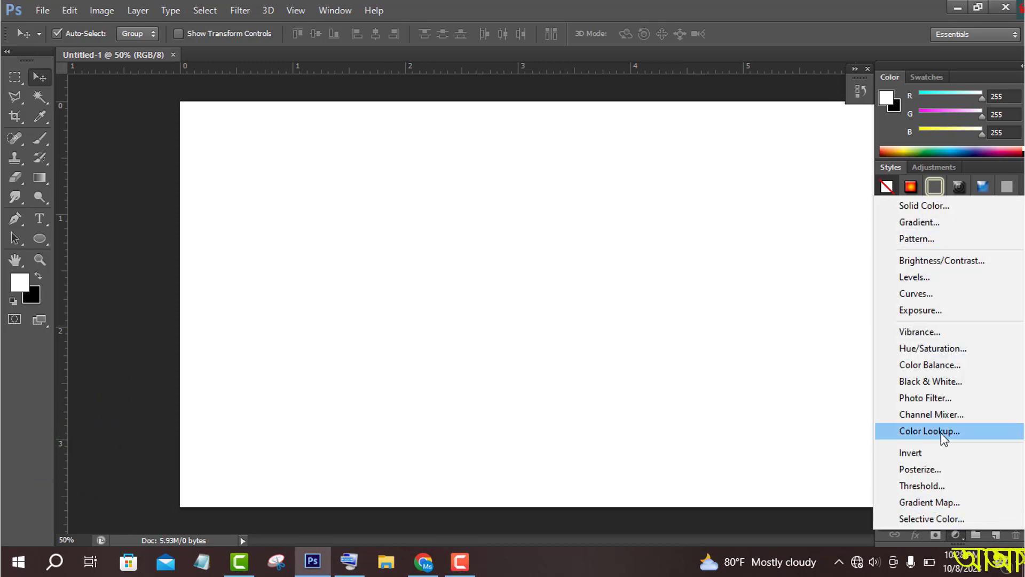
pyautogui.click(919, 222)
pyautogui.click(807, 152)
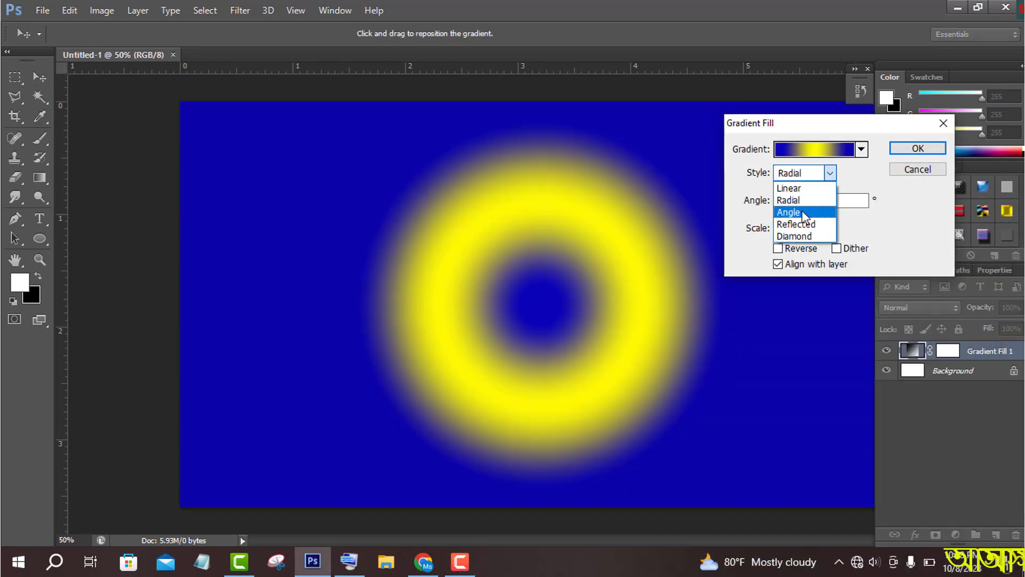
pyautogui.click(804, 211)
pyautogui.click(861, 150)
pyautogui.click(845, 258)
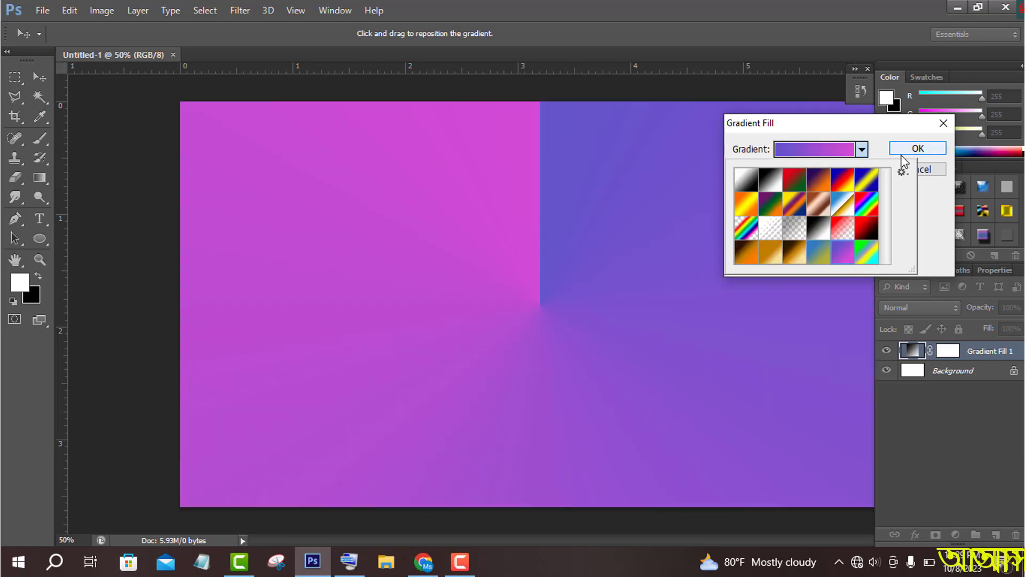
pyautogui.click(868, 252)
pyautogui.click(912, 152)
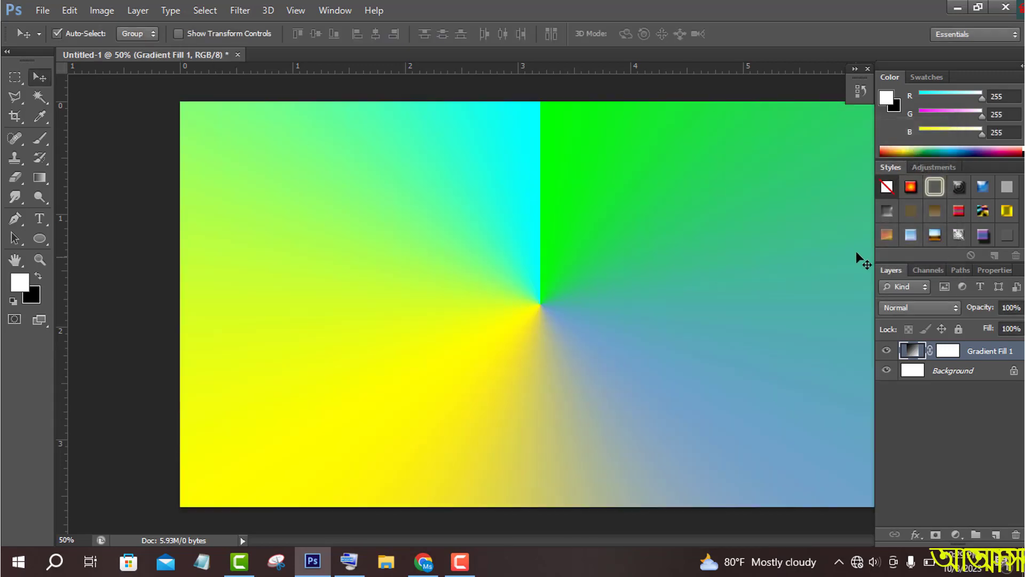
# Step: Draw a custom twelve-petal flower shape about 586 by 582 px, starting from the canvas centre
pyautogui.click(46, 238)
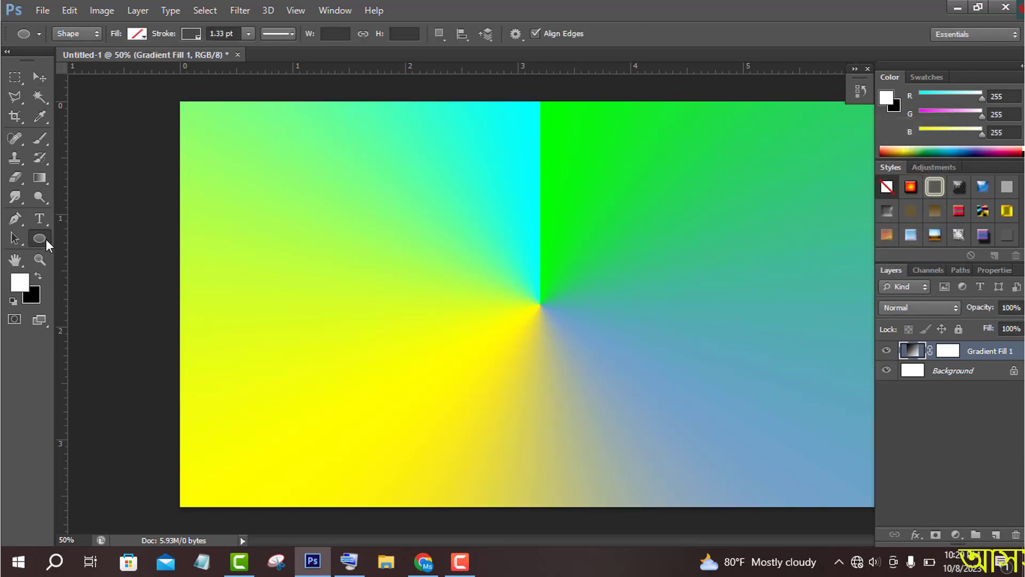
pyautogui.rightClick(46, 238)
pyautogui.click(88, 307)
pyautogui.click(582, 34)
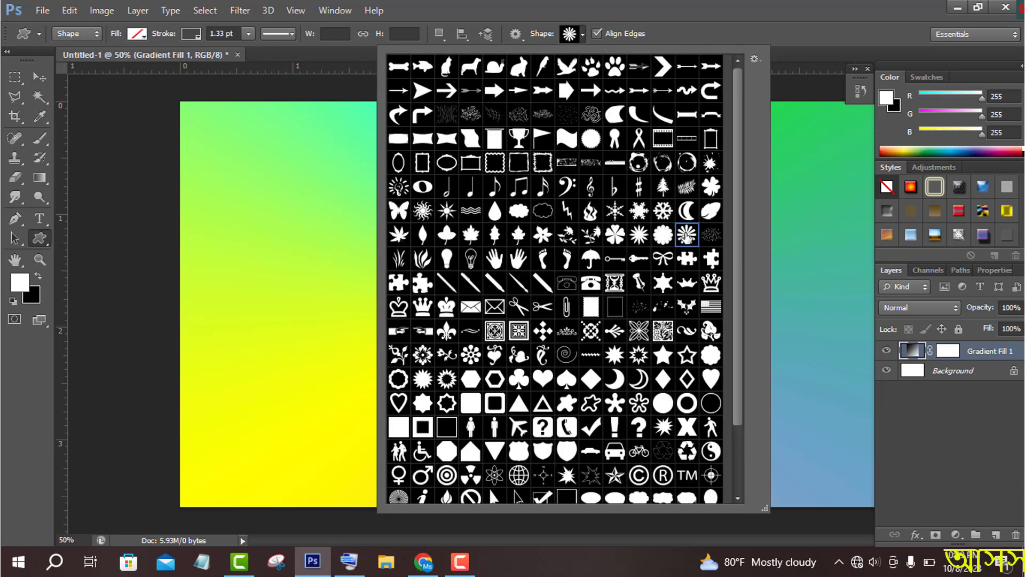
pyautogui.click(561, 42)
pyautogui.moveTo(542, 306); pyautogui.dragTo(762, 523)
# Step: Move the flower shape to the centre of the canvas and give it an orange fill
pyautogui.click(43, 78)
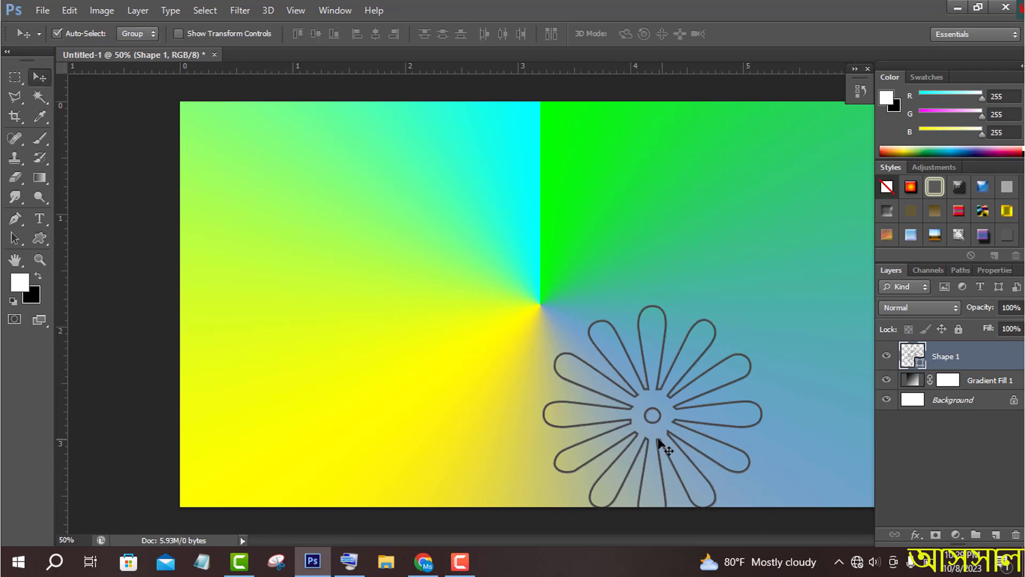
pyautogui.moveTo(665, 439); pyautogui.dragTo(553, 332)
pyautogui.press('u')
# Step: Add a Gradient Overlay layer style to the flower with the blue-violet to magenta preset and Radial style
pyautogui.rightClick(984, 357)
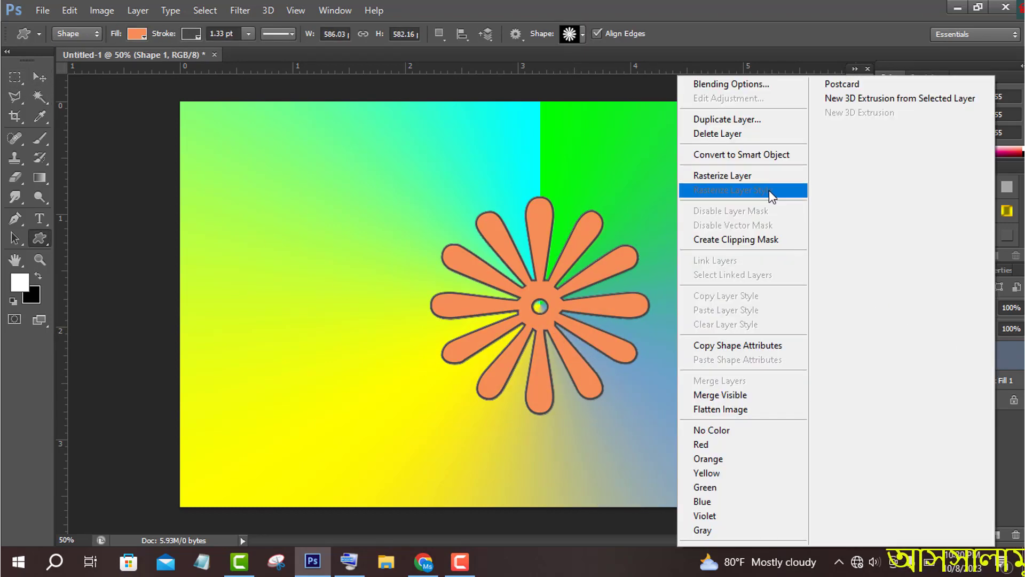
pyautogui.click(735, 85)
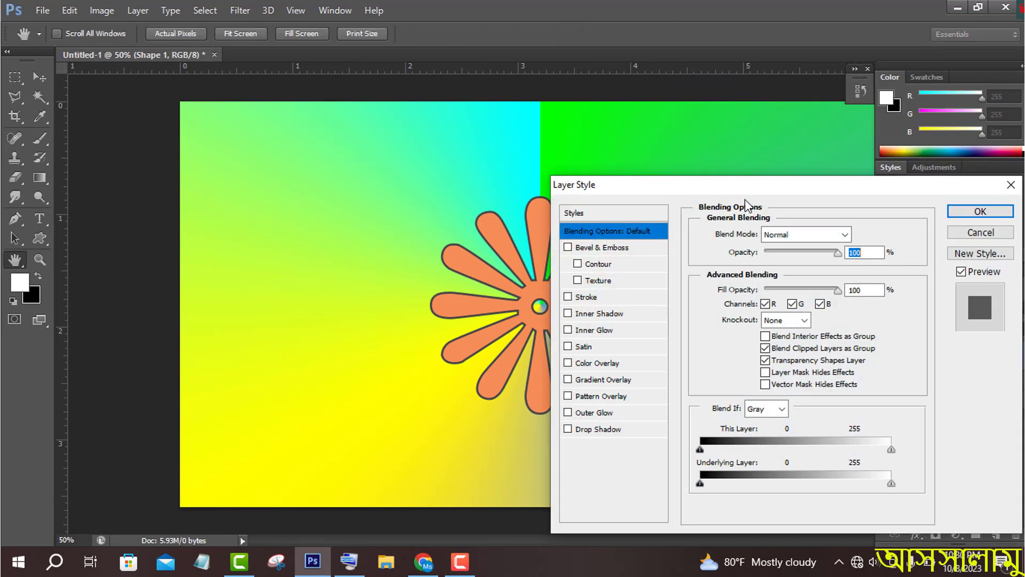
pyautogui.moveTo(673, 185); pyautogui.dragTo(752, 163)
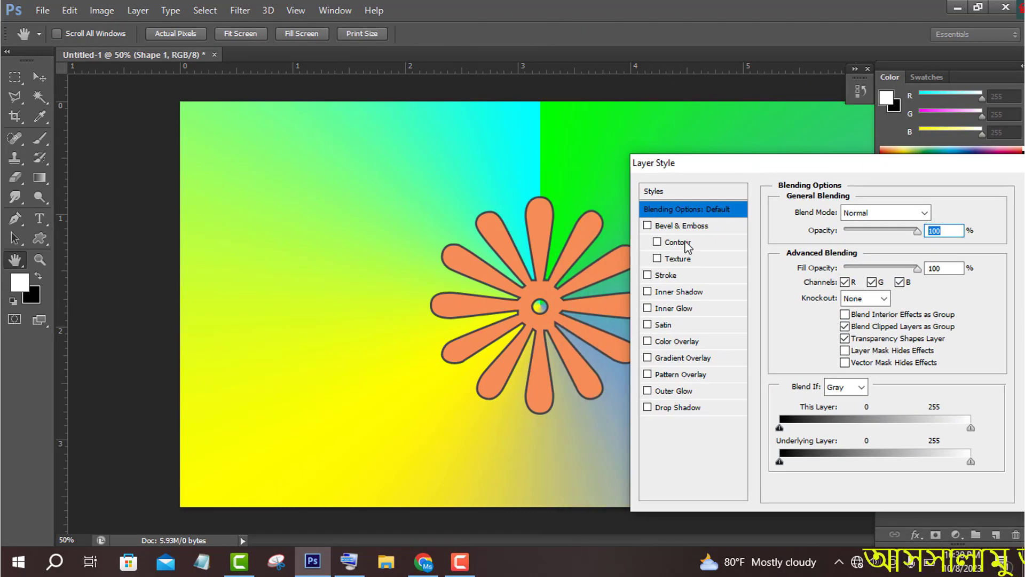
pyautogui.click(685, 359)
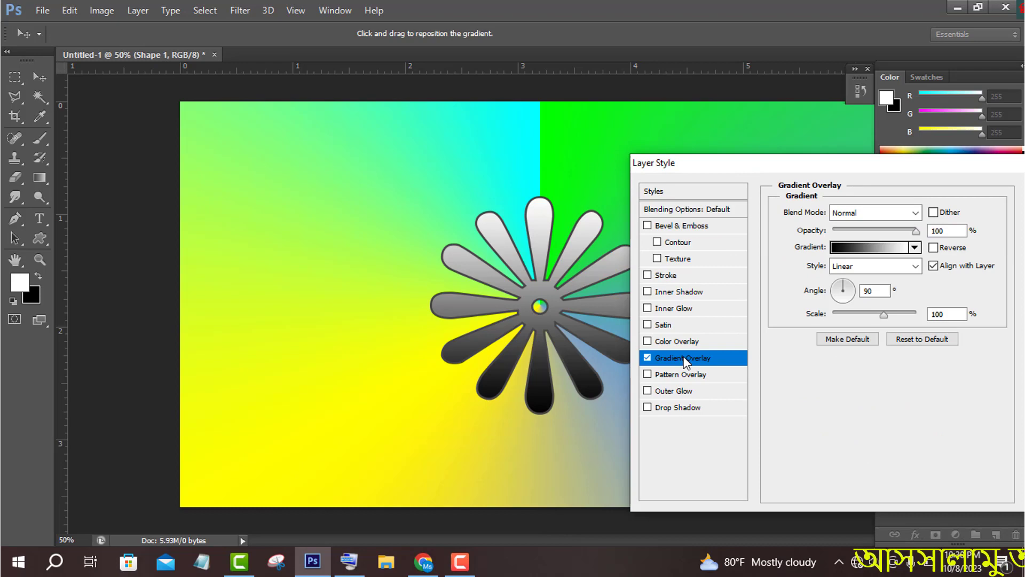
pyautogui.click(869, 247)
pyautogui.click(809, 380)
pyautogui.click(789, 382)
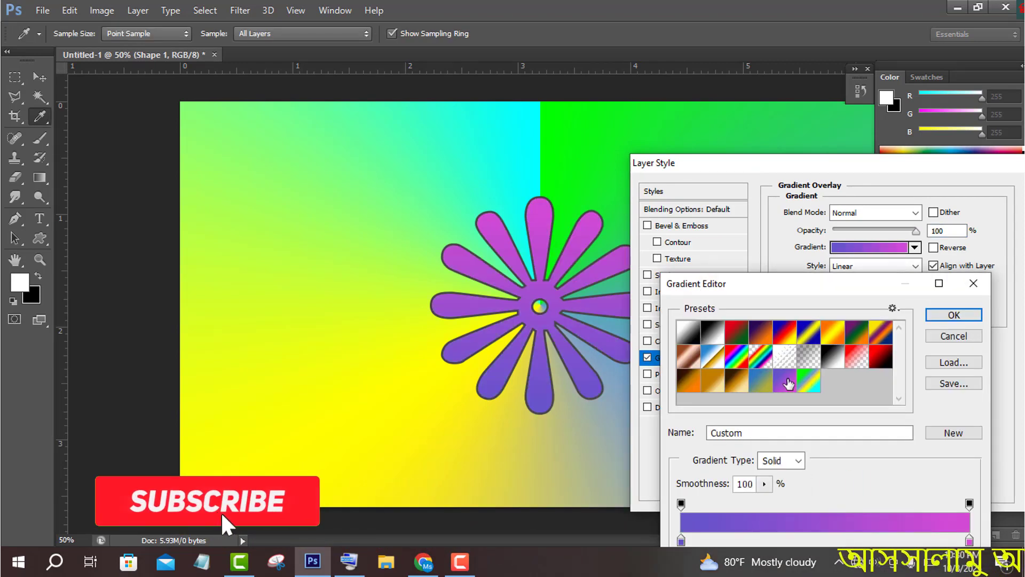
pyautogui.click(954, 316)
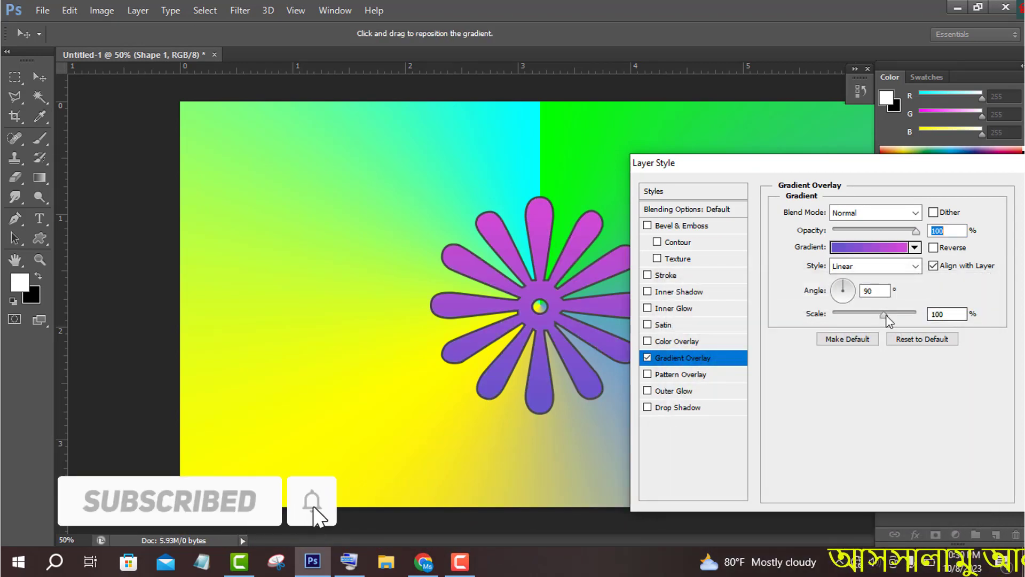
pyautogui.click(882, 269)
pyautogui.click(857, 293)
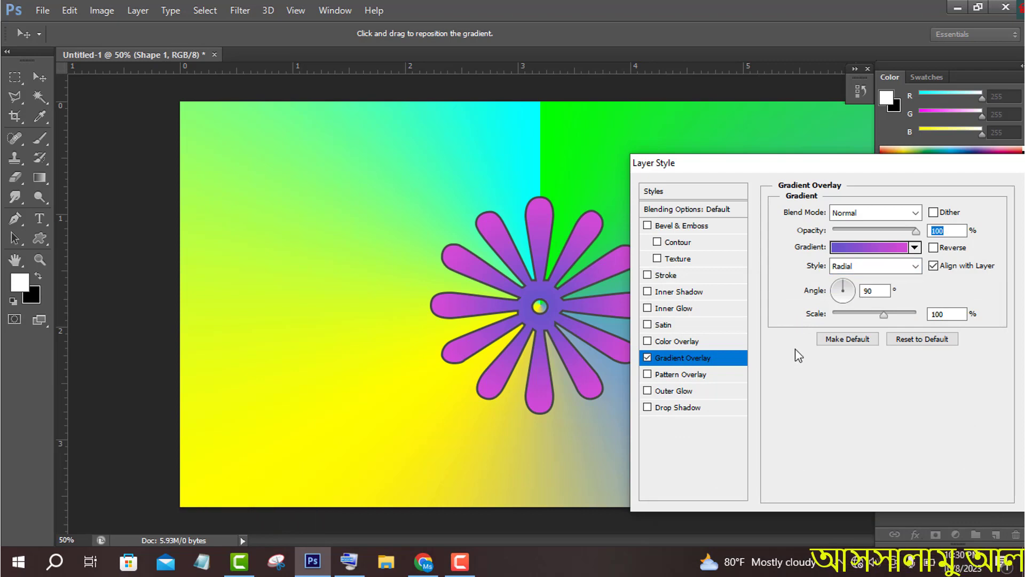
# Step: Enable Bevel & Emboss on the flower with Texture and a Ring - Double contour
pyautogui.click(683, 259)
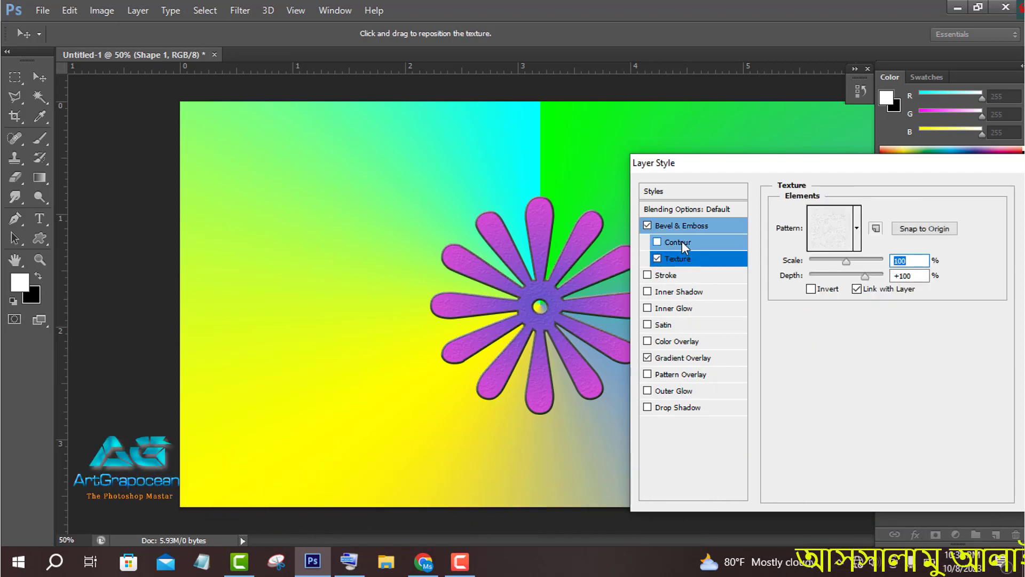
pyautogui.click(682, 242)
pyautogui.click(837, 217)
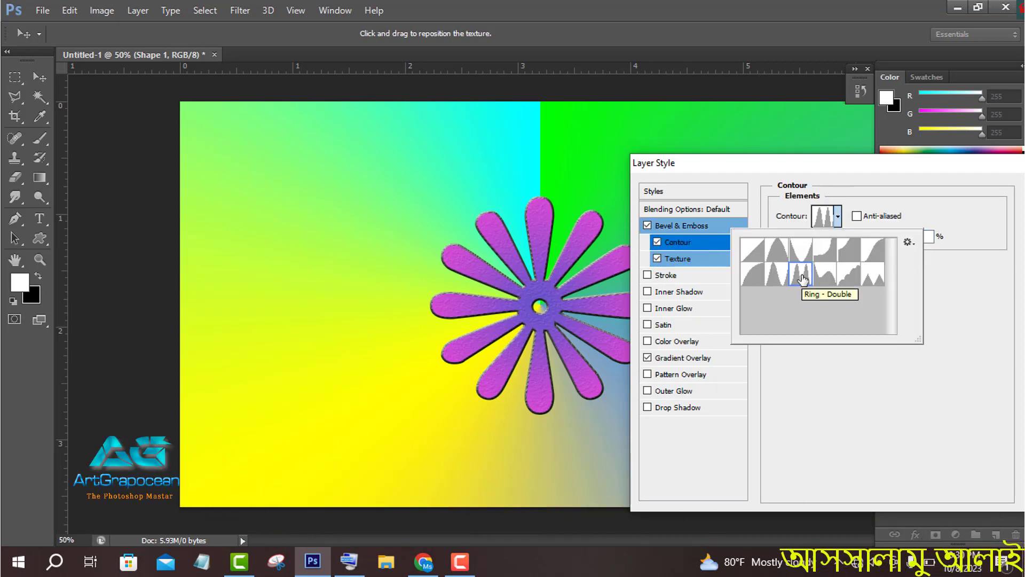
pyautogui.click(830, 373)
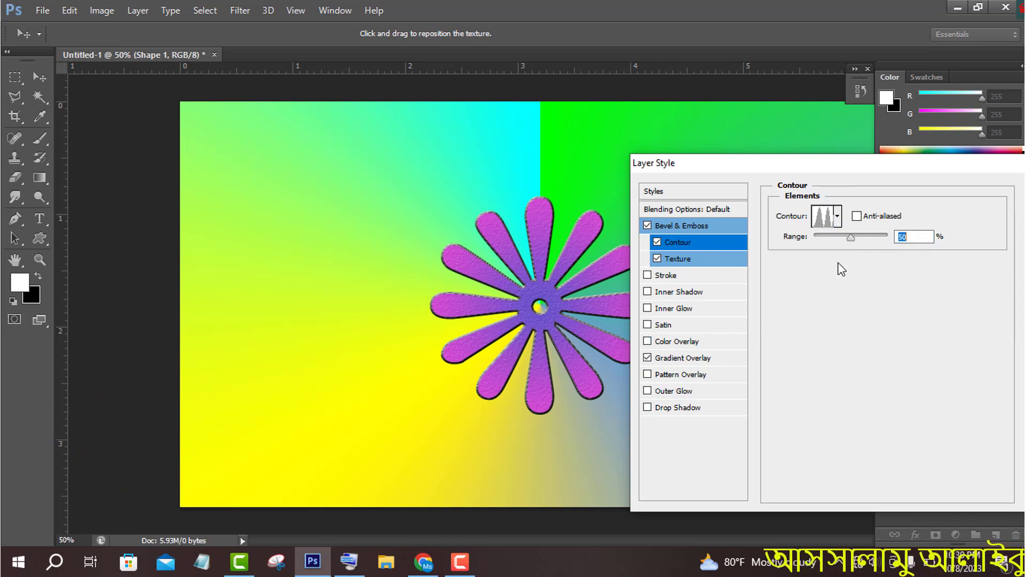
# Step: Add an Inner Shadow to the flower with 39 px distance, 0% choke and 13 px size
pyautogui.click(691, 390)
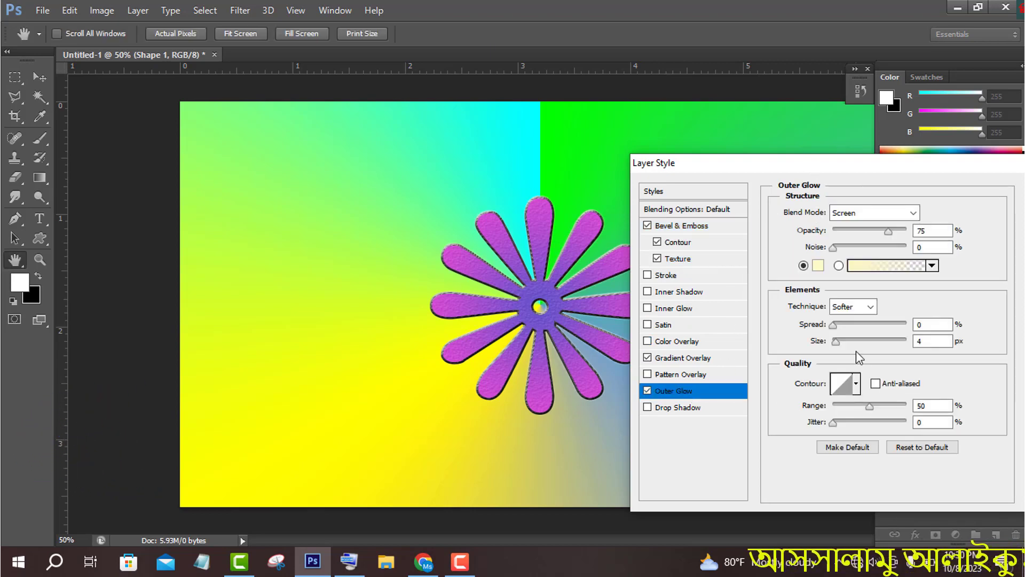
pyautogui.click(670, 291)
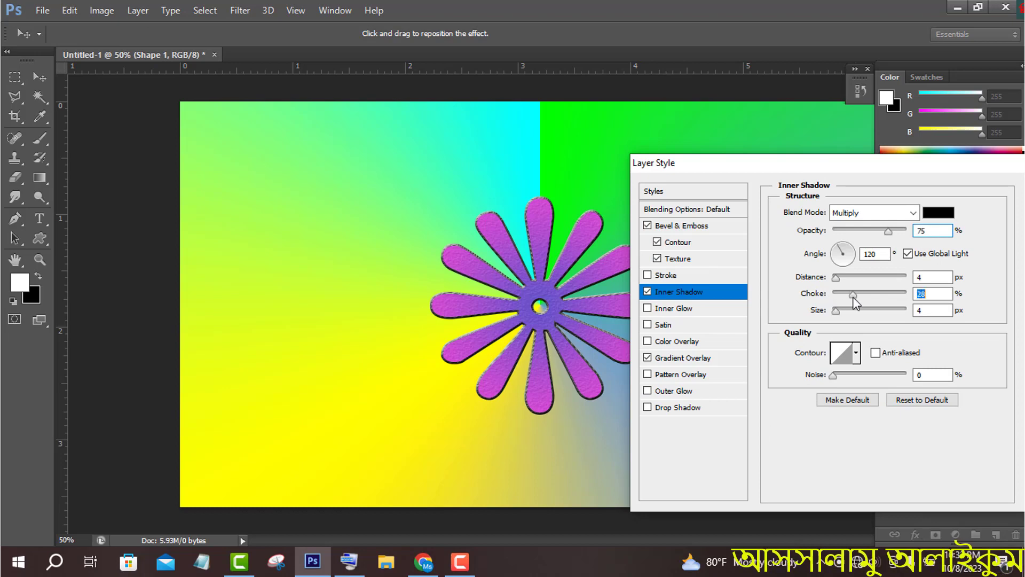
pyautogui.click(861, 279)
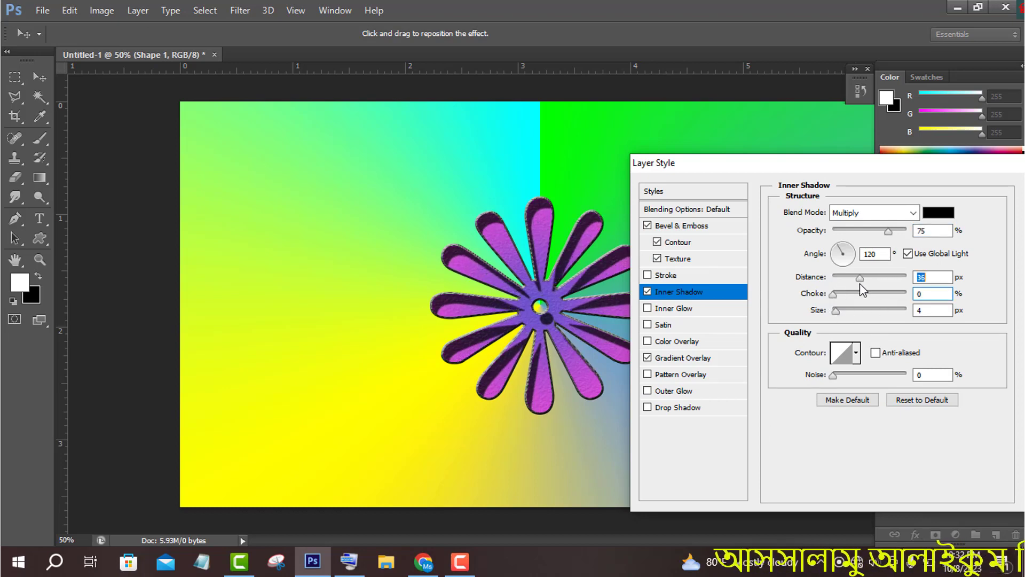
pyautogui.moveTo(861, 286); pyautogui.dragTo(850, 311)
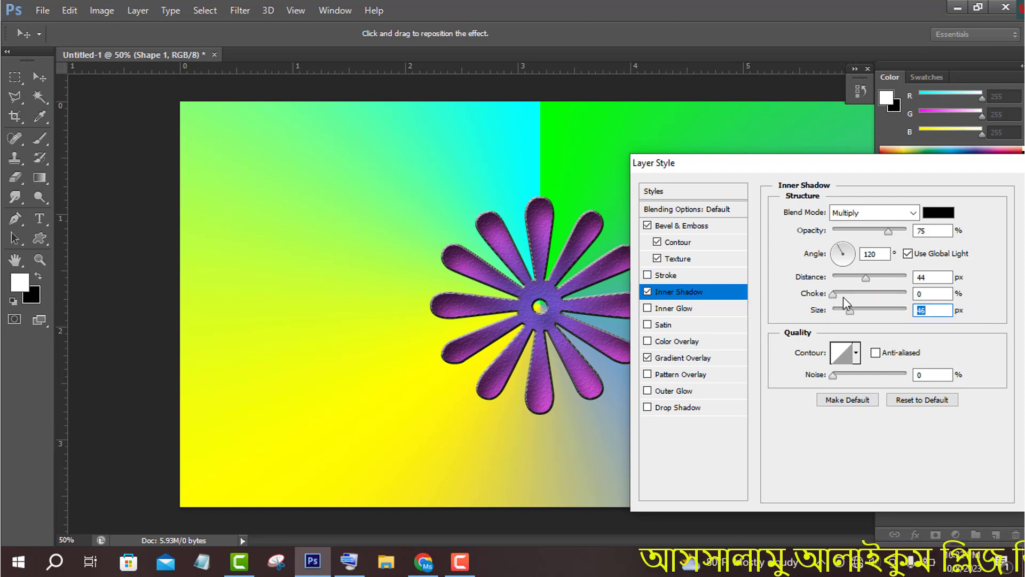
pyautogui.moveTo(844, 296)
pyautogui.mouseDown()
pyautogui.moveTo(875, 310)
pyautogui.moveTo(807, 311)
pyautogui.moveTo(843, 311)
pyautogui.mouseUp()
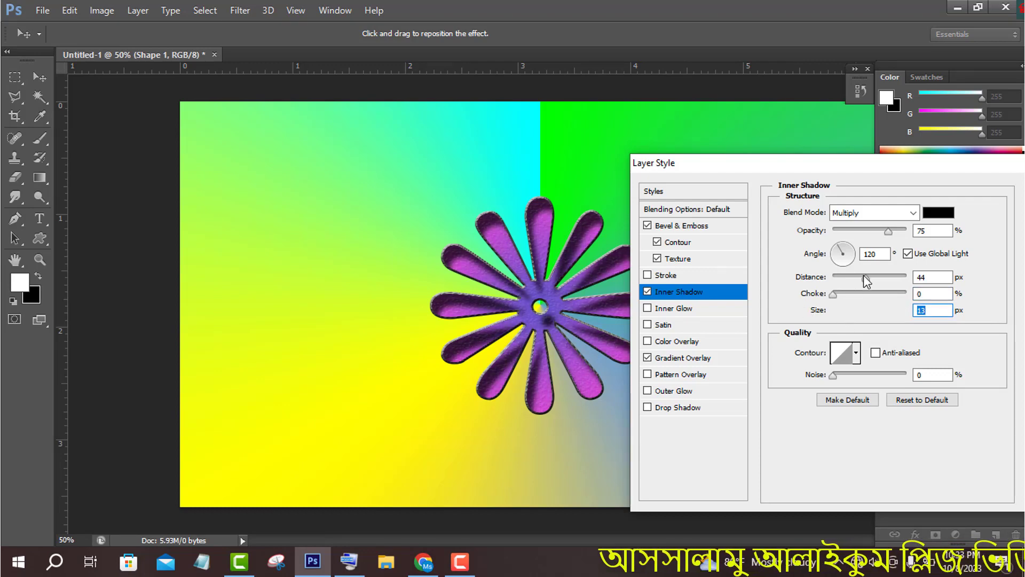
pyautogui.moveTo(863, 276); pyautogui.dragTo(861, 277)
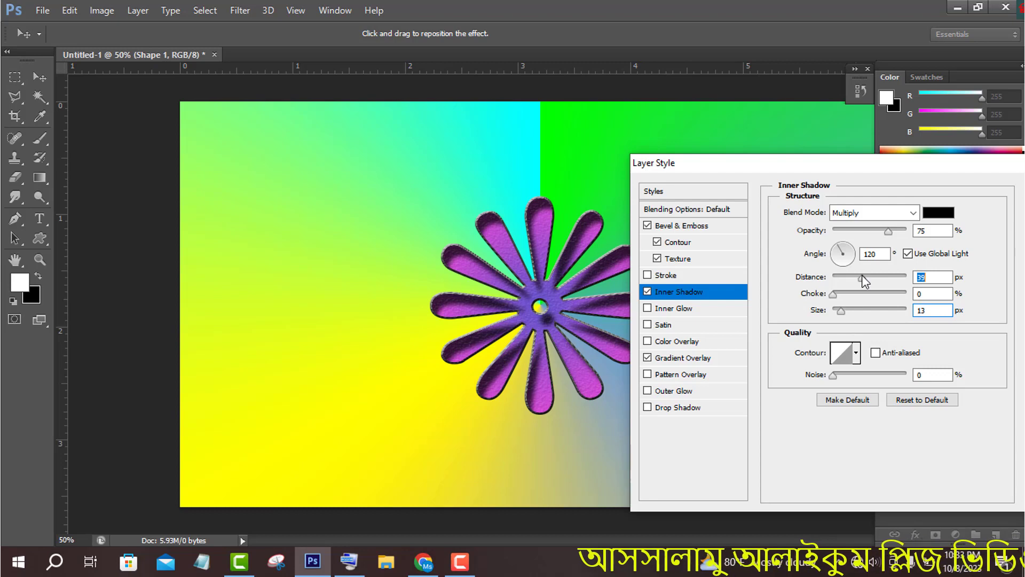
pyautogui.click(937, 214)
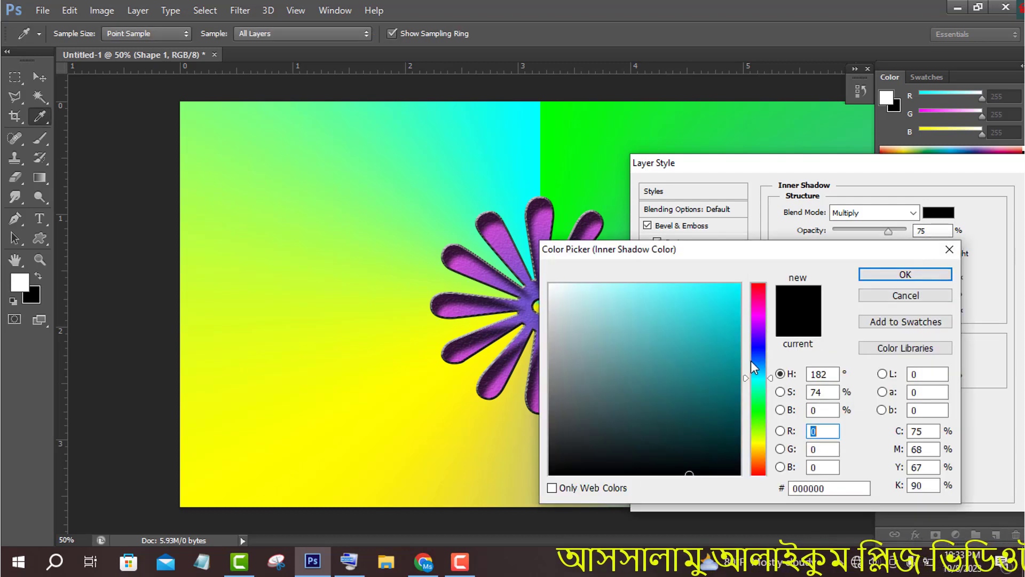
pyautogui.click(745, 284)
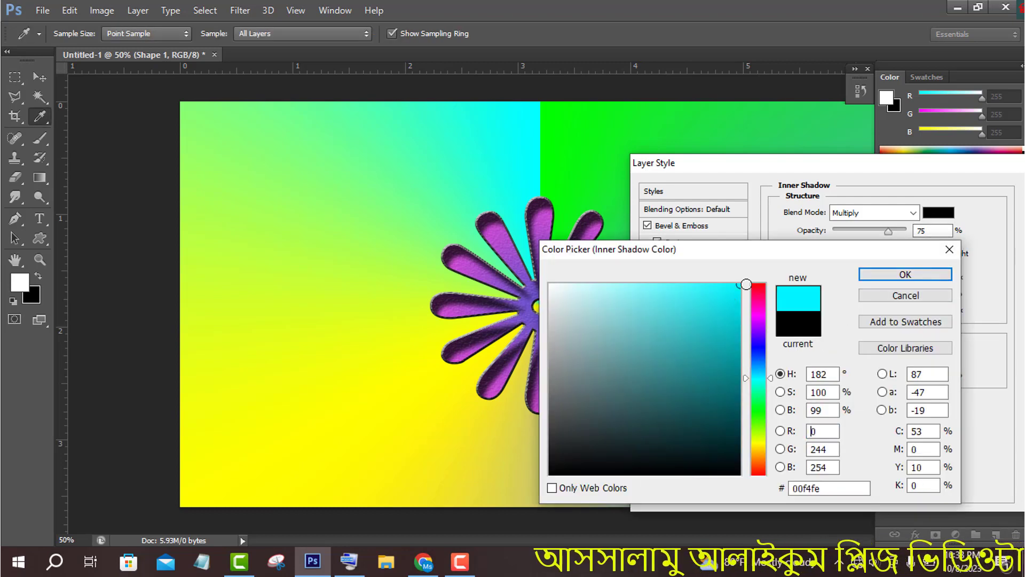
pyautogui.moveTo(741, 257); pyautogui.dragTo(850, 222)
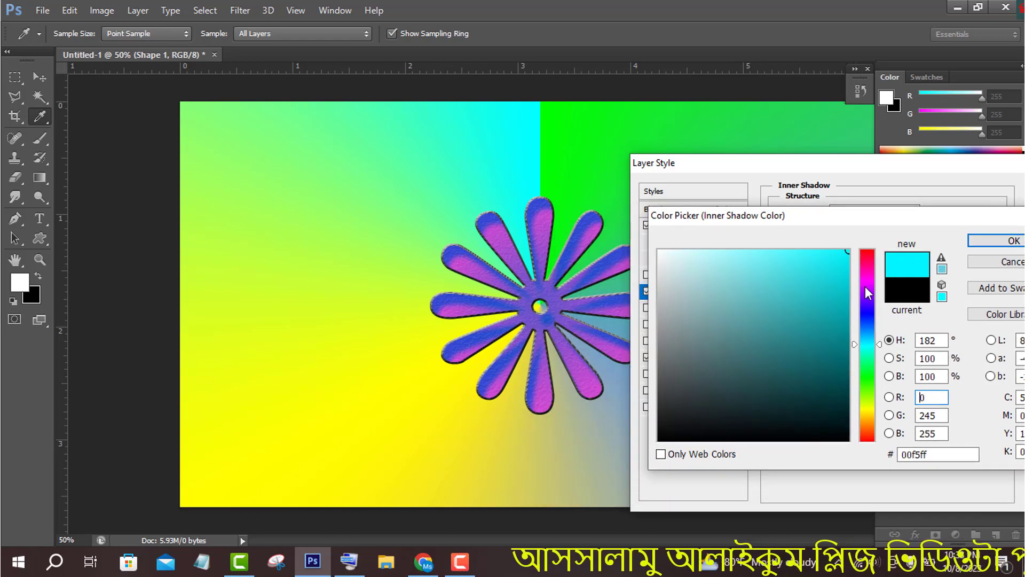
pyautogui.moveTo(866, 286)
pyautogui.mouseDown()
pyautogui.moveTo(866, 315)
pyautogui.moveTo(865, 296)
pyautogui.mouseUp()
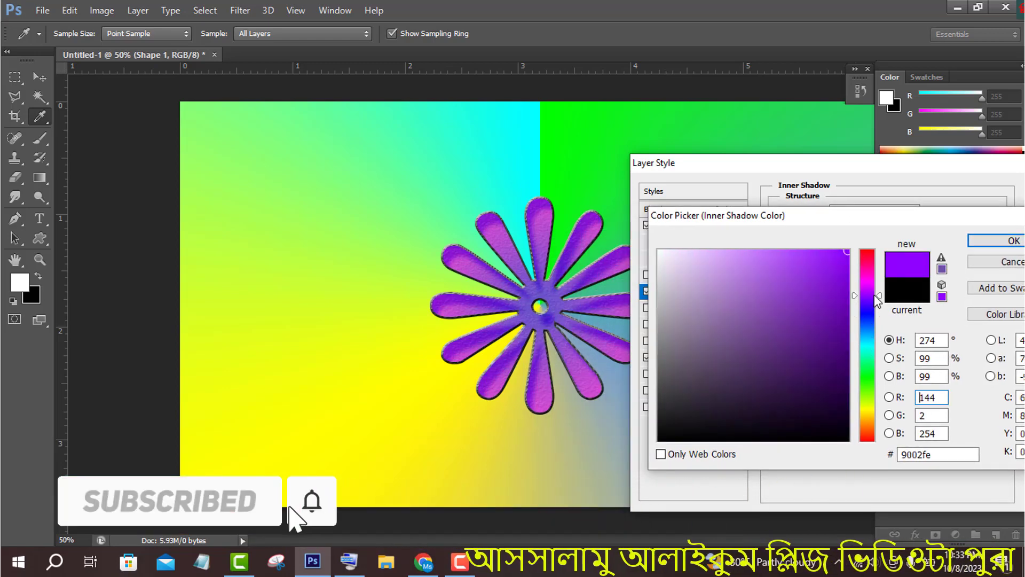
pyautogui.click(980, 258)
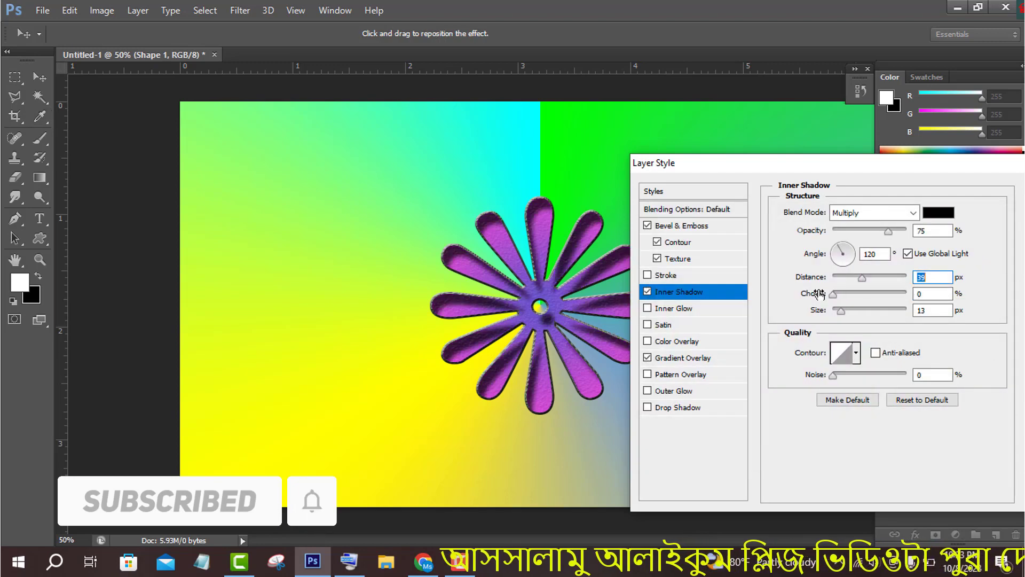
# Step: Set the flower's Inner Shadow colour to purple 6f16a2
pyautogui.click(936, 219)
pyautogui.click(666, 255)
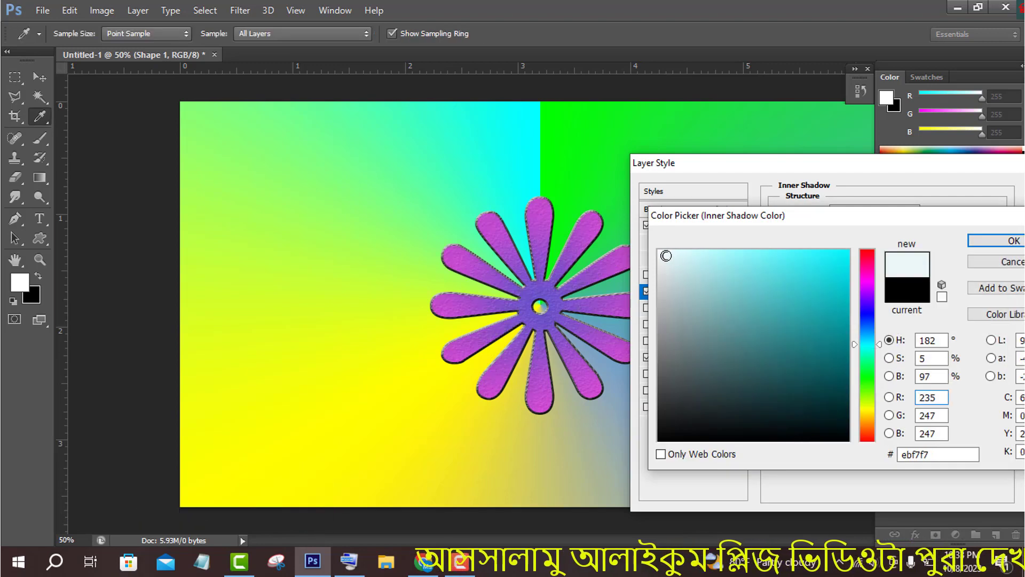
pyautogui.moveTo(866, 320); pyautogui.dragTo(866, 293)
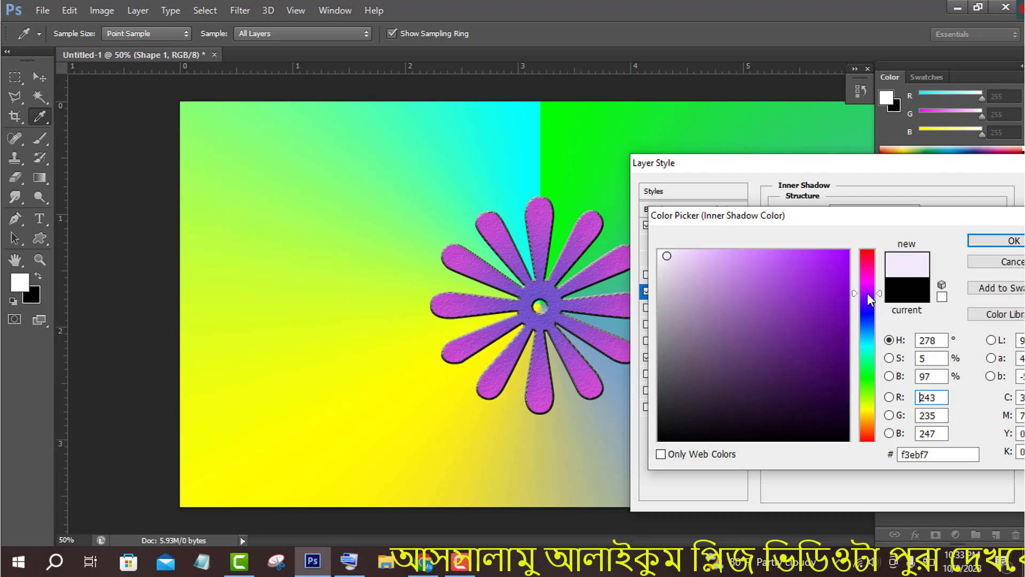
pyautogui.click(824, 319)
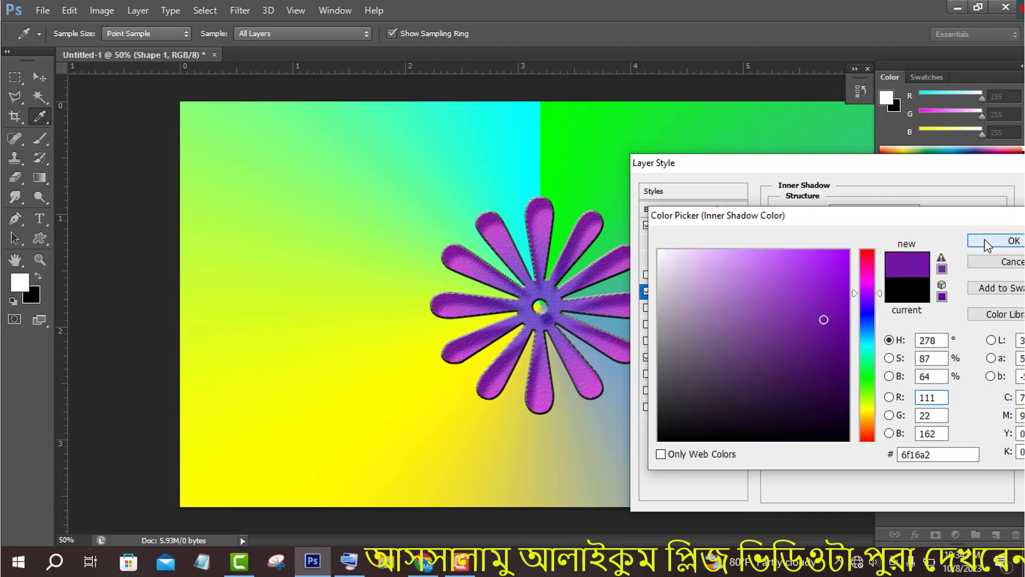
pyautogui.click(985, 243)
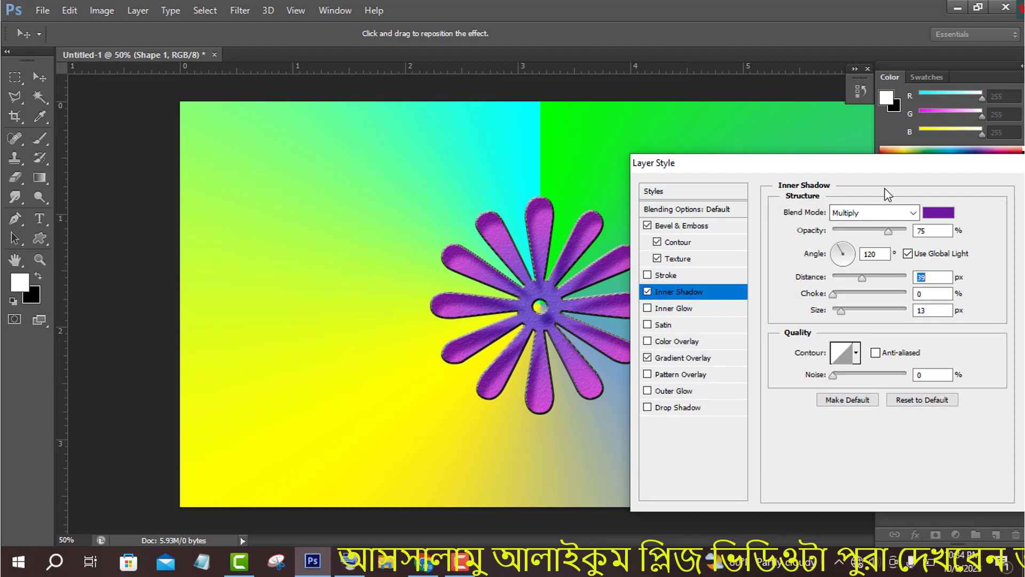
# Step: Enable the Stroke effect on the flower and reposition the layer style window to uncover the shape
pyautogui.moveTo(886, 171); pyautogui.dragTo(847, 171)
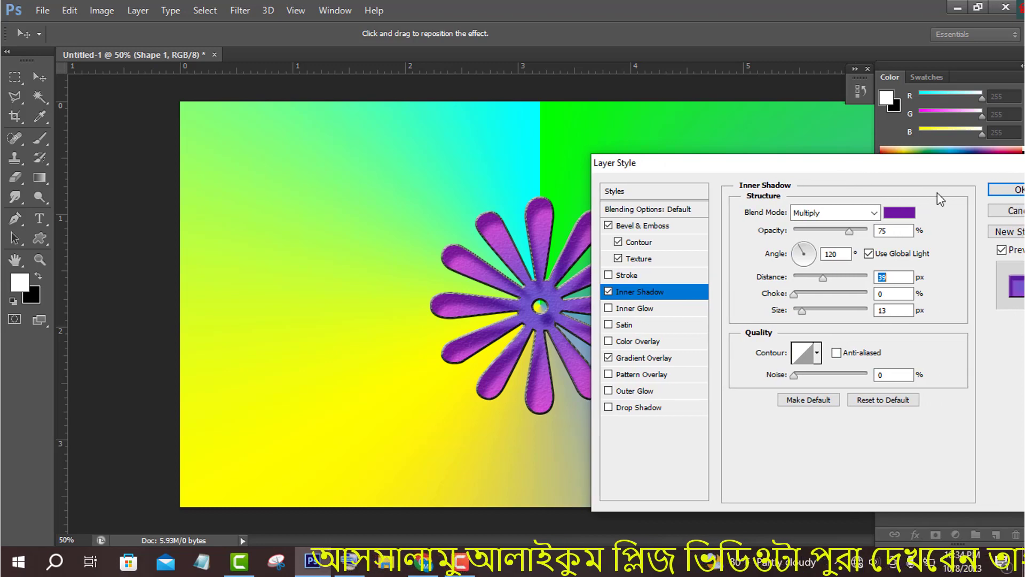
pyautogui.click(608, 275)
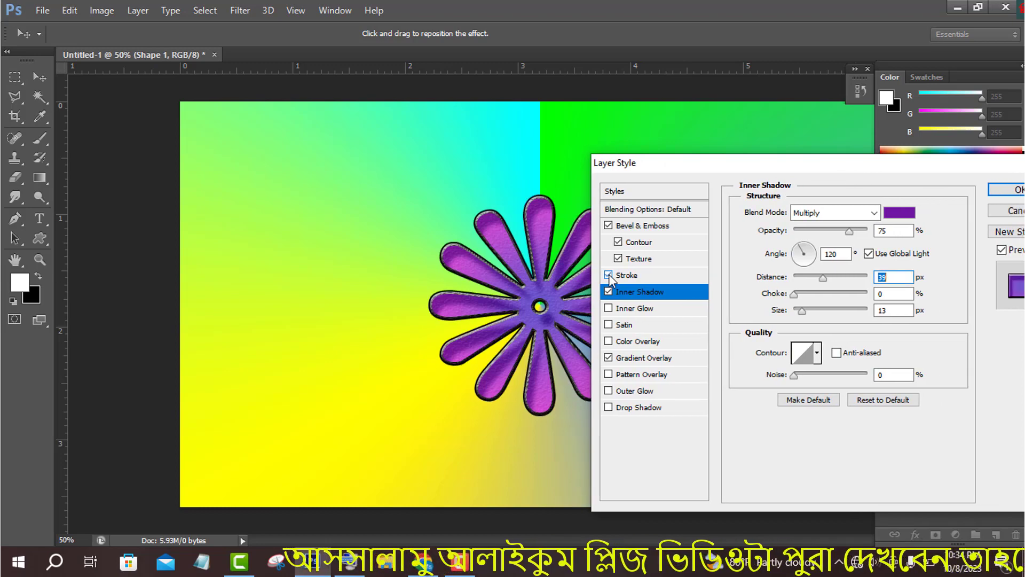
pyautogui.moveTo(681, 163); pyautogui.dragTo(743, 178)
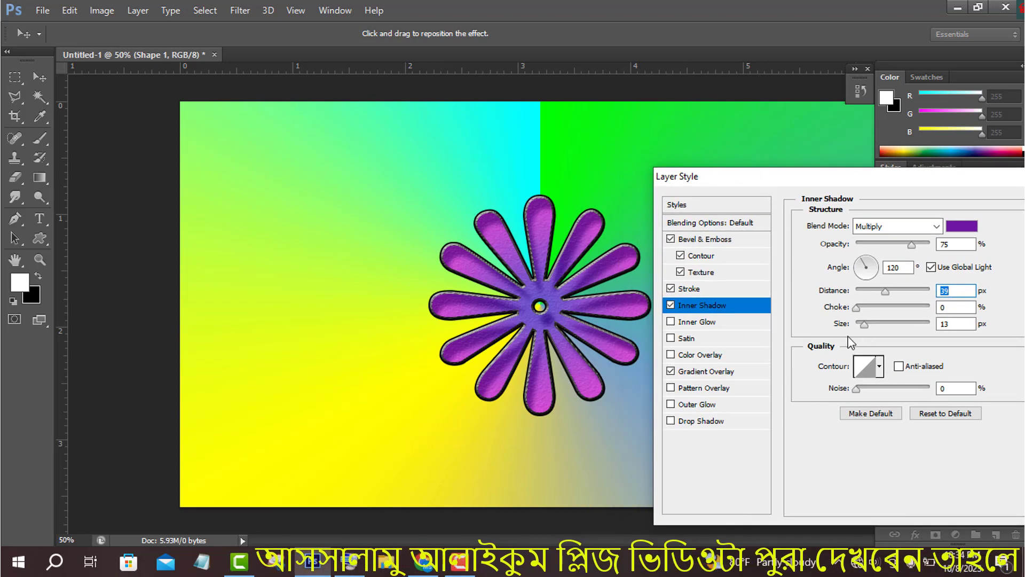
# Step: Give the flower a 4 px black outside Stroke and apply the layer style
pyautogui.click(725, 288)
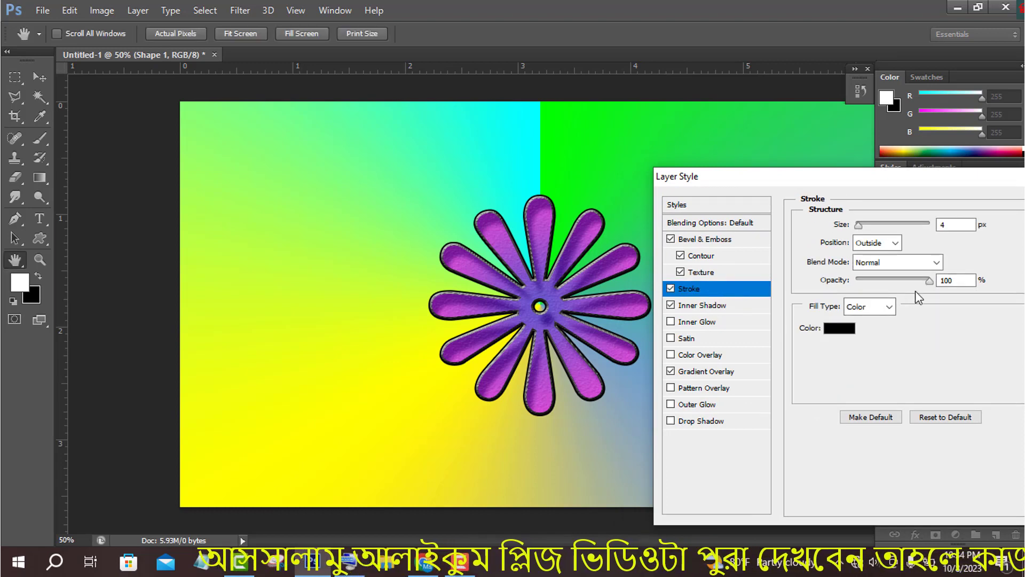
pyautogui.moveTo(934, 177); pyautogui.dragTo(821, 181)
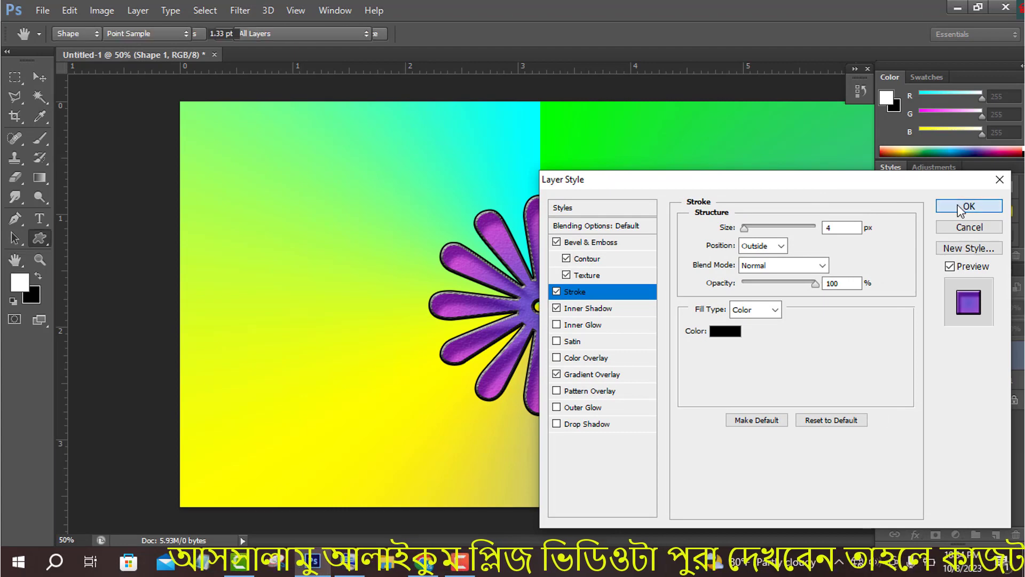
pyautogui.click(960, 208)
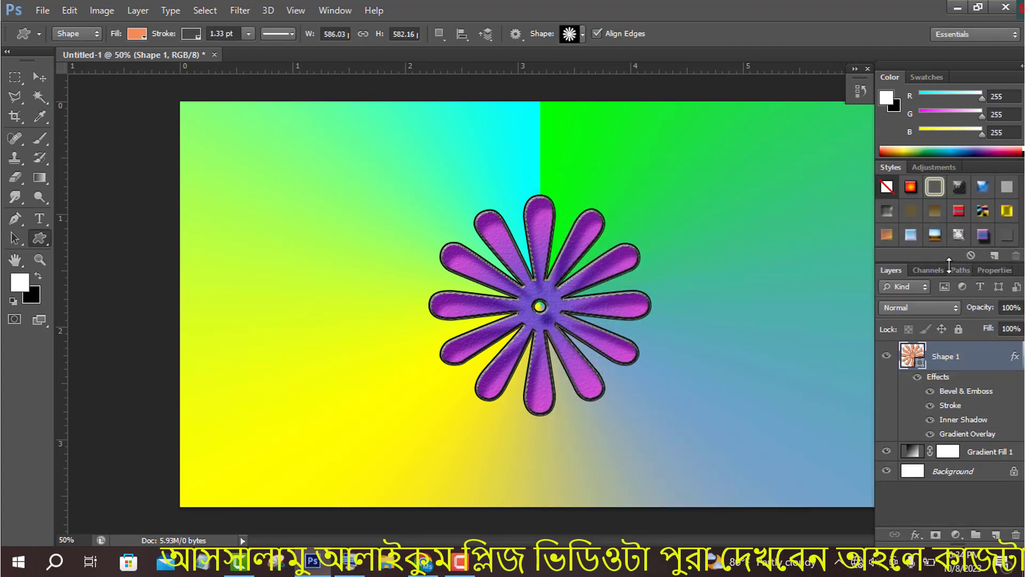
# Step: Duplicate the flower layer and scale the copy to about 92% around its centre
pyautogui.click(995, 534)
pyautogui.moveTo(979, 352); pyautogui.dragTo(988, 482)
pyautogui.moveTo(996, 534); pyautogui.dragTo(995, 534)
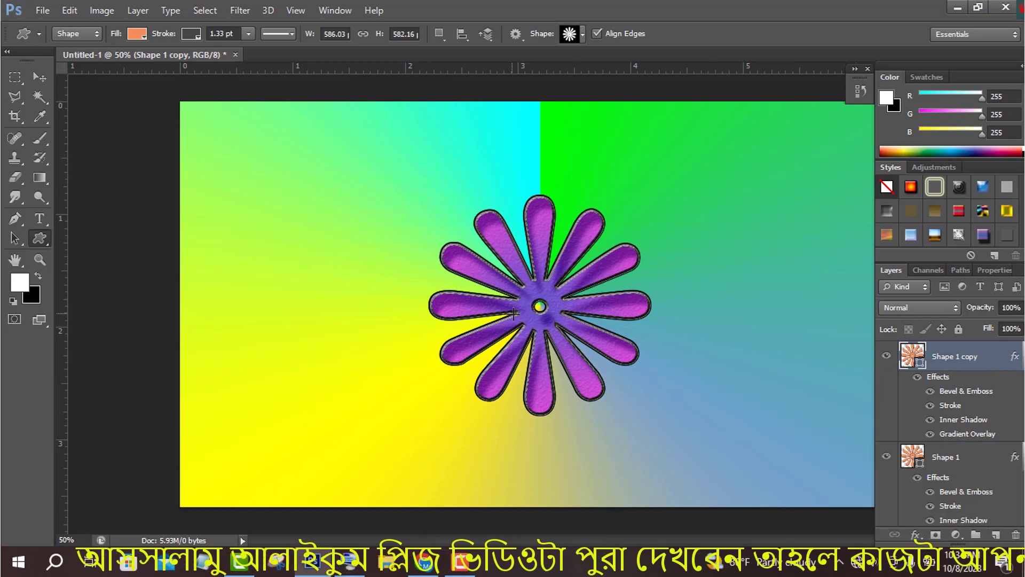
pyautogui.click(39, 77)
pyautogui.hotkey('ctrl', 't')
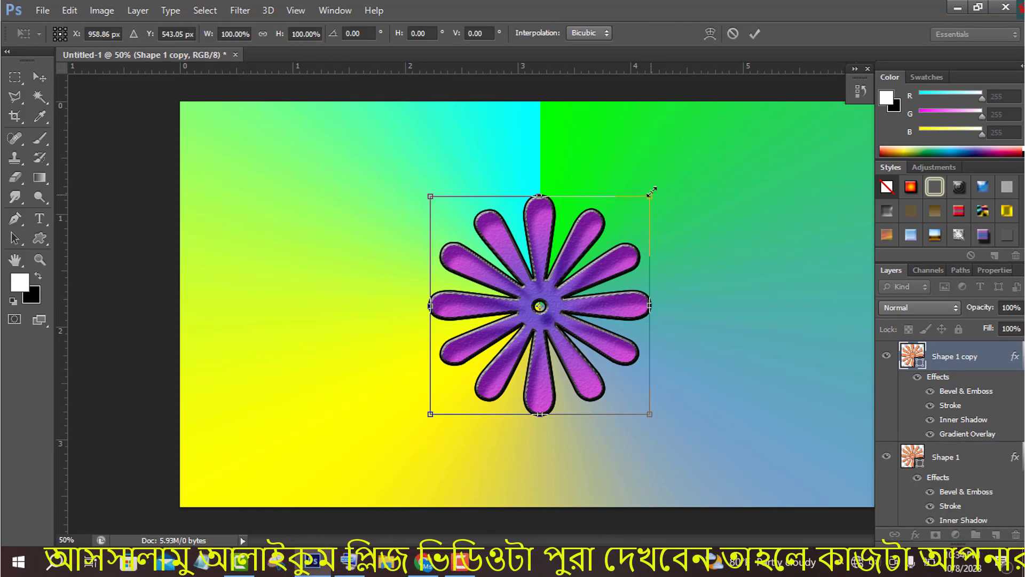
pyautogui.moveTo(651, 191); pyautogui.dragTo(643, 200)
pyautogui.hotkey('ctrl', '+')
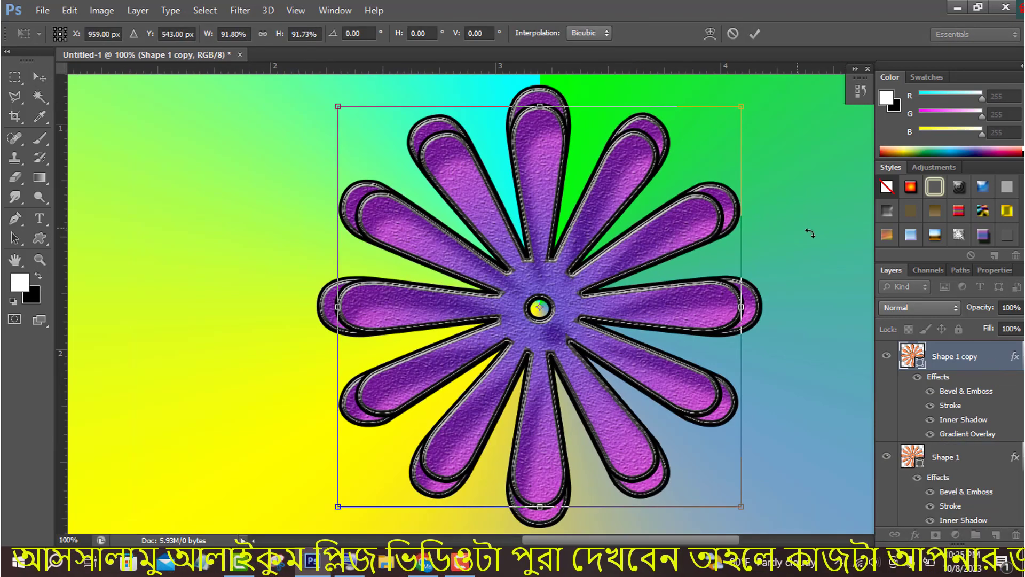
pyautogui.click(754, 34)
# Step: Add three more nested flower copies, each scaled down further around the same centre, the last to about 88% of the previous one
pyautogui.moveTo(955, 357); pyautogui.dragTo(996, 535)
pyautogui.moveTo(741, 106); pyautogui.dragTo(715, 134)
pyautogui.click(754, 34)
pyautogui.moveTo(957, 356); pyautogui.dragTo(996, 534)
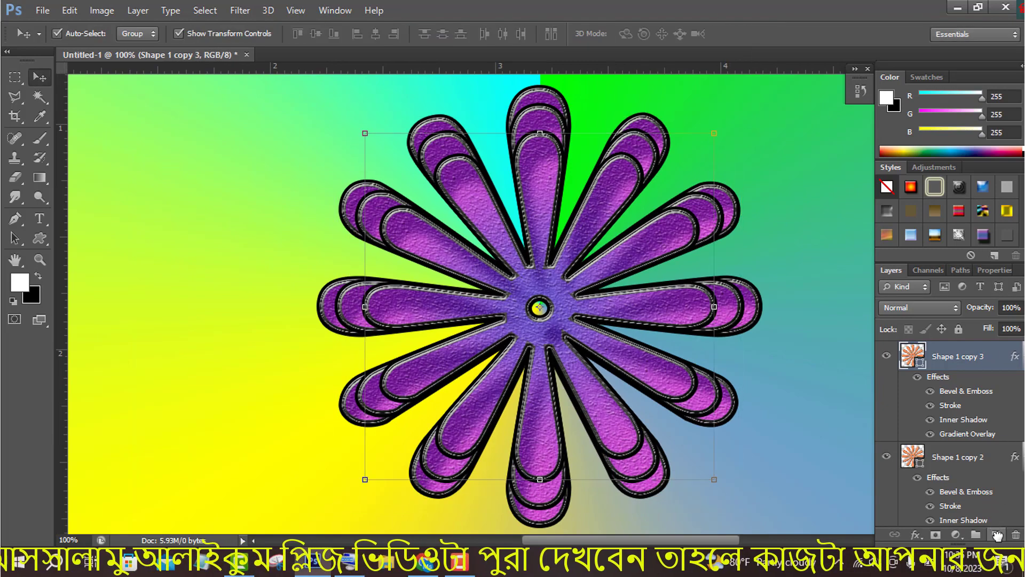
pyautogui.moveTo(714, 133); pyautogui.dragTo(691, 156)
pyautogui.click(755, 35)
pyautogui.moveTo(957, 356); pyautogui.dragTo(996, 535)
pyautogui.moveTo(691, 156); pyautogui.dragTo(672, 174)
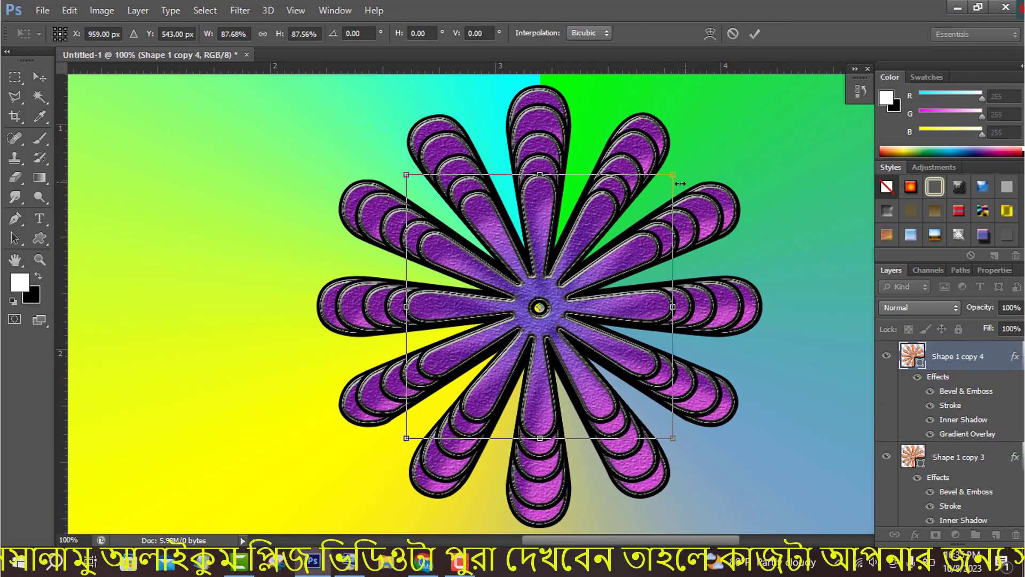
pyautogui.press('Return')
# Step: Duplicate the innermost flower, scale the copy to about 74% and rotate it to offset its petals
pyautogui.hotkey('ctrl', '-')
pyautogui.hotkey('ctrl', '-')
pyautogui.hotkey('ctrl', '-')
pyautogui.hotkey('ctrl', '-')
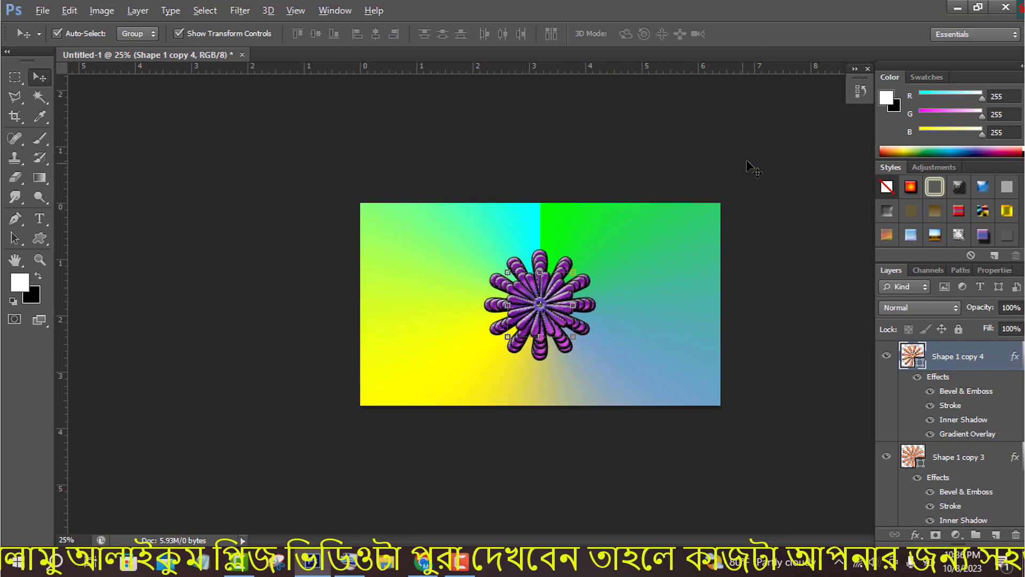
pyautogui.hotkey('ctrl', 'j')
pyautogui.hotkey('ctrl', 't')
pyautogui.hotkey('ctrl', '-')
pyautogui.hotkey('ctrl', '+')
pyautogui.hotkey('ctrl', '+')
pyautogui.hotkey('ctrl', '+')
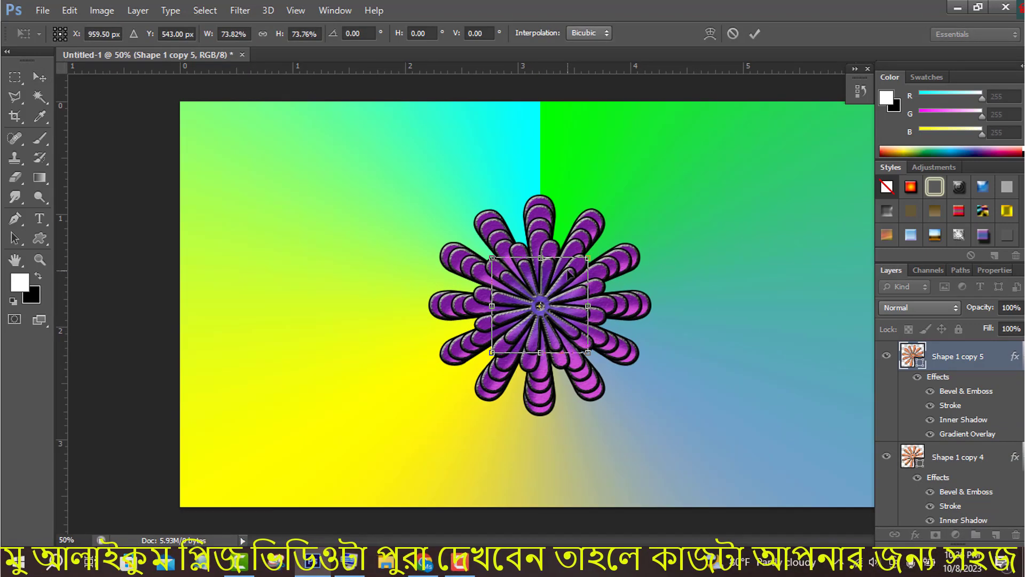
pyautogui.moveTo(594, 251); pyautogui.dragTo(604, 263)
pyautogui.click(755, 34)
# Step: Duplicate the innermost flower once more and shrink the copy around the flower's centre
pyautogui.hotkey('ctrl', 'j')
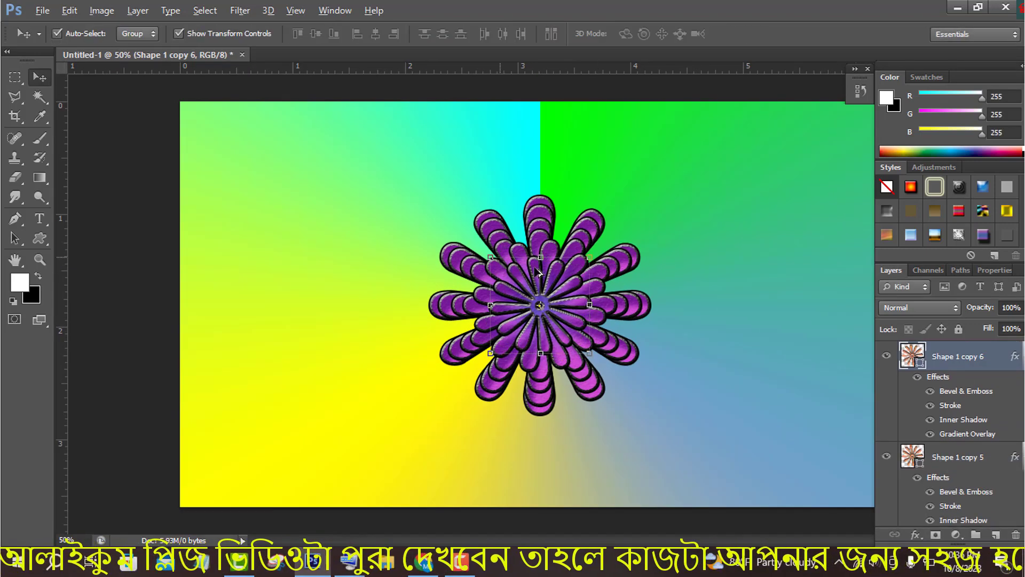
pyautogui.moveTo(491, 258); pyautogui.dragTo(514, 262)
pyautogui.click(754, 35)
pyautogui.click(754, 34)
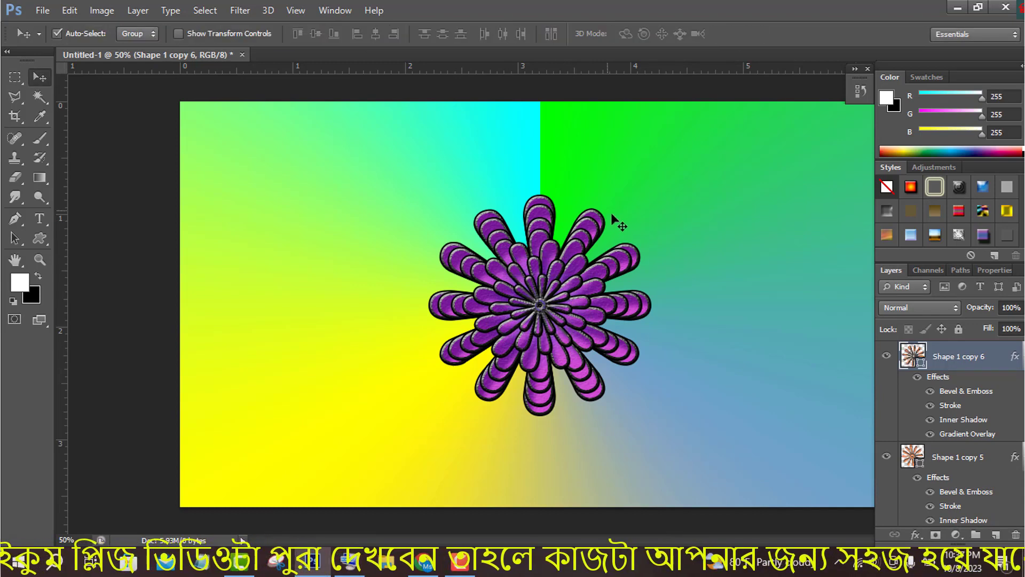
# Step: Group all the flower shape layers, from the original shape to its topmost copy
pyautogui.scroll(-10, 990, 450)
pyautogui.doubleClick(950, 400)
pyautogui.click(995, 408)
pyautogui.scroll(10, 993, 401)
pyautogui.keyDown('shift'); pyautogui.click(972, 358); pyautogui.keyUp('shift')
pyautogui.hotkey('ctrl', 'g')
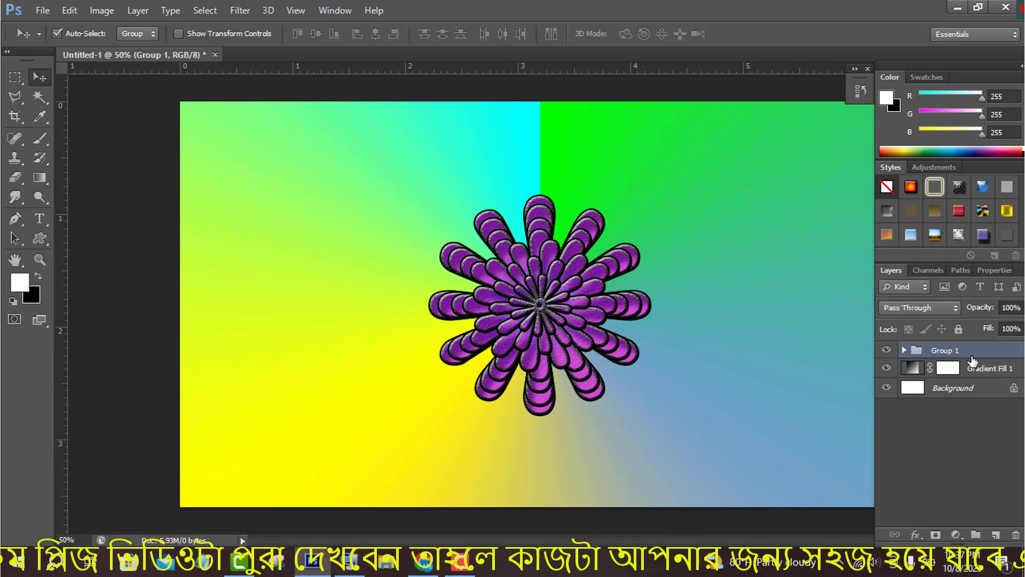
# Step: Scale the flower group to about 67% and move it to the upper middle of the canvas
pyautogui.moveTo(561, 327); pyautogui.dragTo(567, 251)
pyautogui.moveTo(657, 120); pyautogui.dragTo(629, 161)
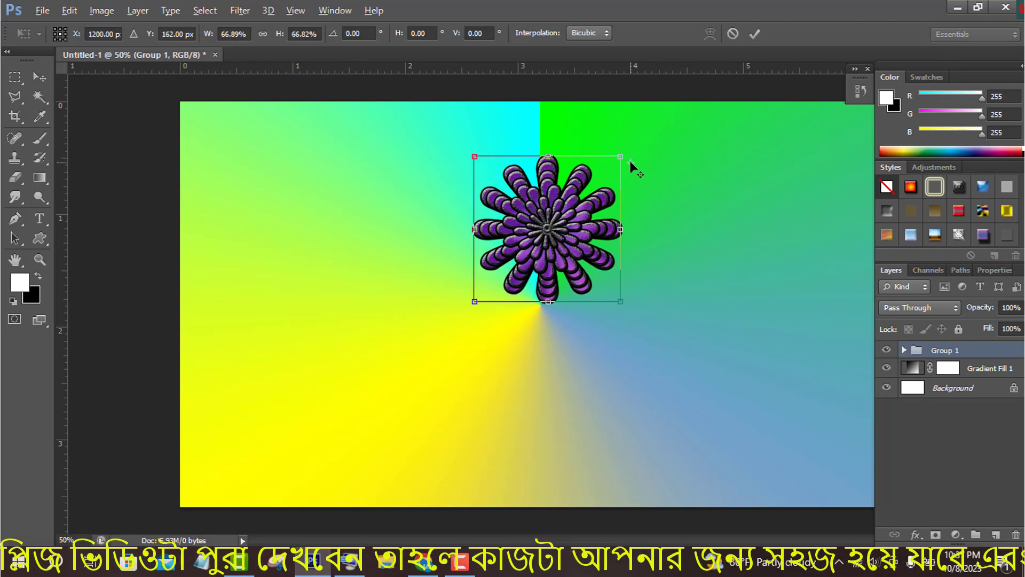
pyautogui.click(754, 34)
pyautogui.moveTo(585, 262); pyautogui.dragTo(581, 220)
# Step: Draw a thin curved stem with the Pen tool from the flower's centre down to the lower middle of the canvas
pyautogui.click(15, 218)
pyautogui.click(545, 189)
pyautogui.click(578, 401)
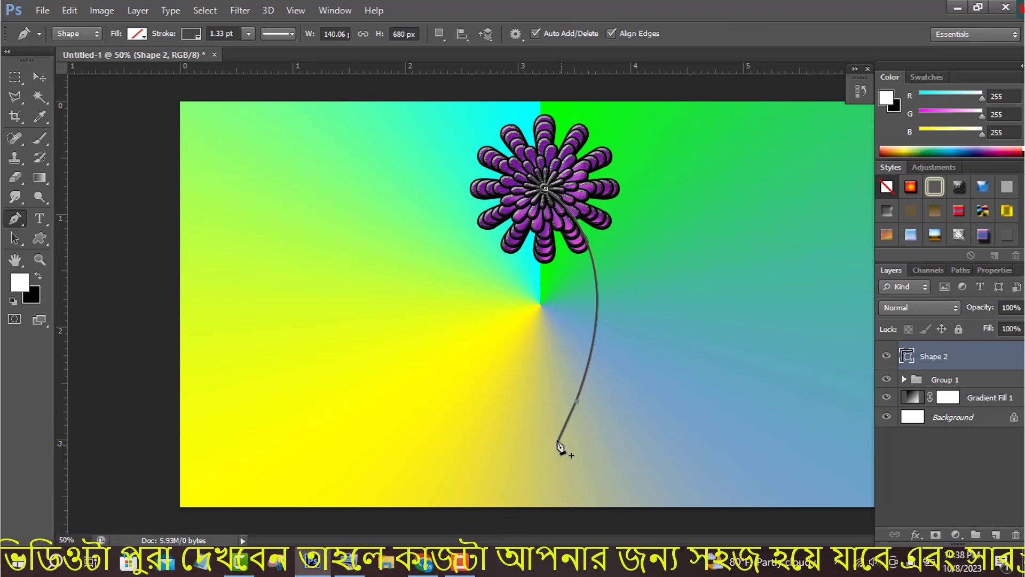
pyautogui.moveTo(438, 112); pyautogui.dragTo(438, 113)
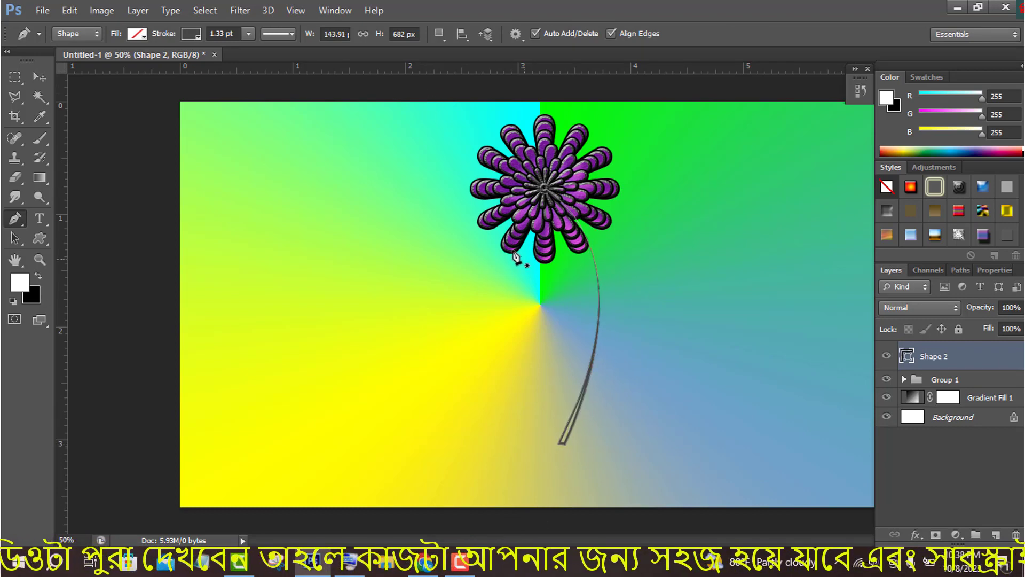
# Step: Warp the stem into a gentle S-curve aligned under the flower and move its layer into the flower group
pyautogui.click(41, 79)
pyautogui.hotkey('ctrl', 't')
pyautogui.rightClick(566, 315)
pyautogui.click(592, 422)
pyautogui.moveTo(582, 403); pyautogui.dragTo(566, 408)
pyautogui.press('Return')
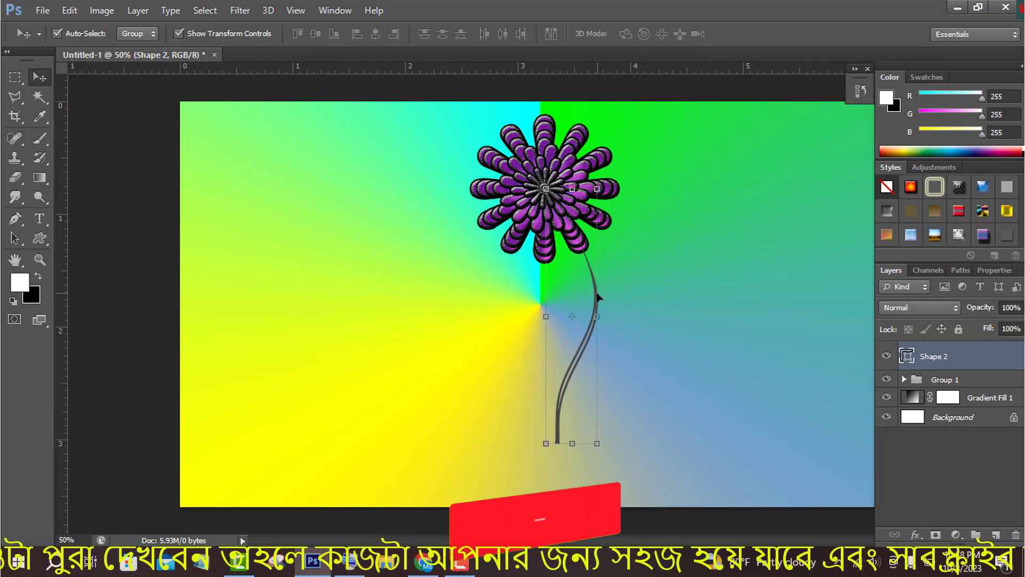
pyautogui.moveTo(597, 291); pyautogui.dragTo(605, 290)
pyautogui.moveTo(935, 356); pyautogui.dragTo(938, 377)
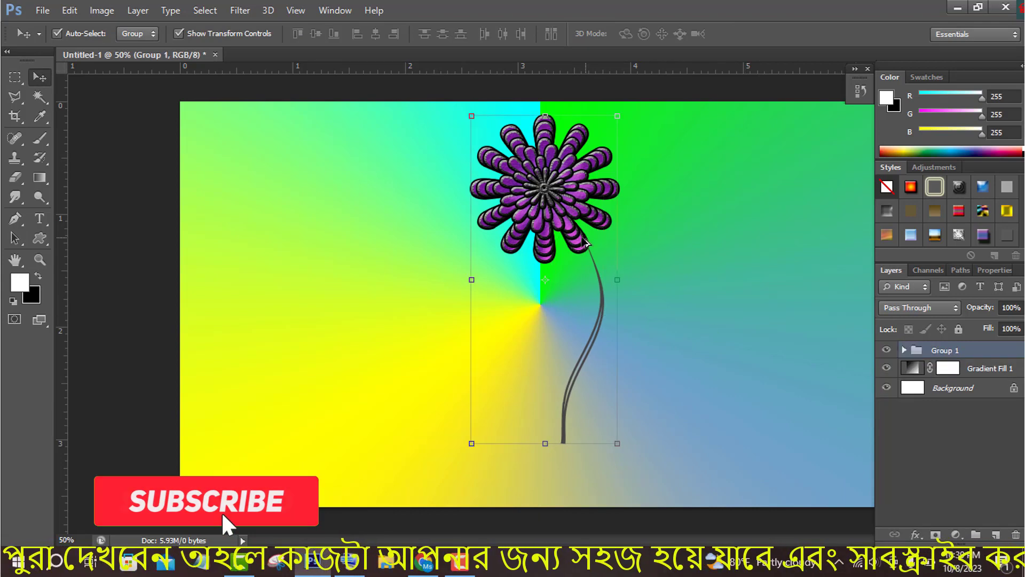
# Step: Duplicate the stemmed flower to the right and rotate the copy about 38° so its stem meets the original's base
pyautogui.keyDown('alt'); pyautogui.keyDown('shift'); pyautogui.moveTo(553, 214); pyautogui.dragTo(647, 214); pyautogui.keyUp('shift'); pyautogui.keyUp('alt')
pyautogui.moveTo(729, 446); pyautogui.dragTo(624, 448)
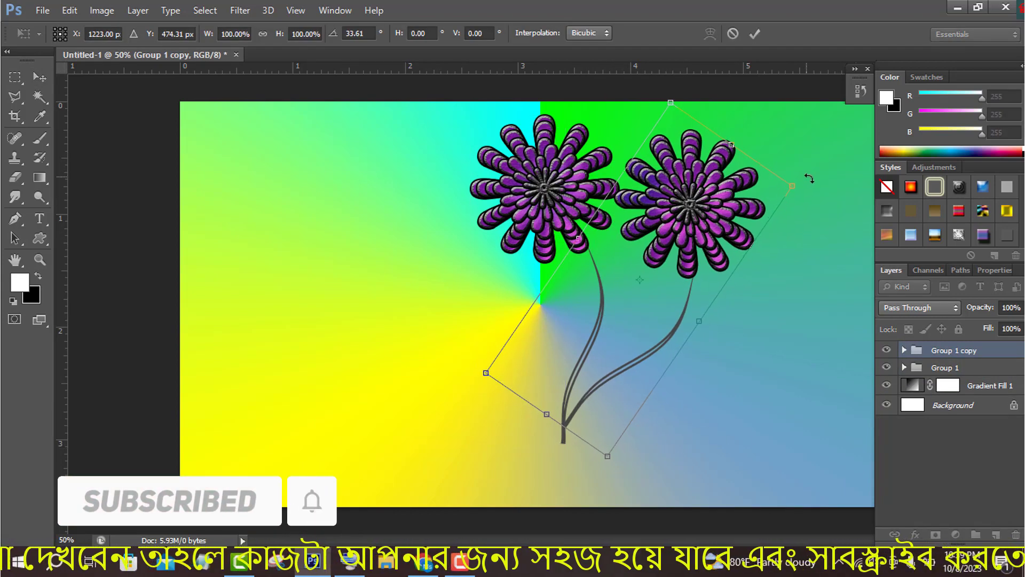
pyautogui.moveTo(808, 177); pyautogui.dragTo(816, 190)
pyautogui.moveTo(622, 368); pyautogui.dragTo(636, 372)
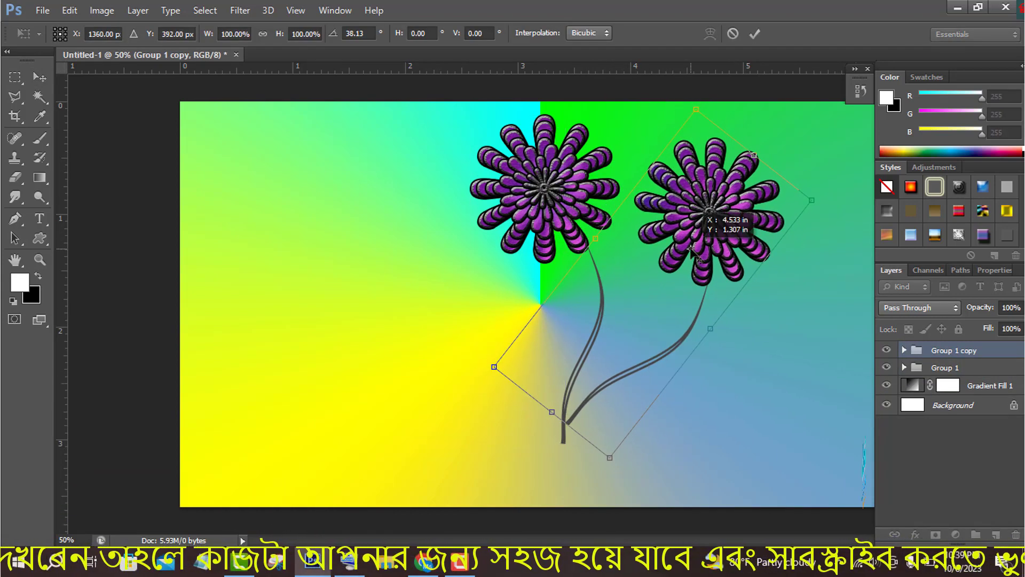
pyautogui.press('Return')
# Step: Place another copy of the stemmed flower at the upper left, rotated so its stem meets the common base
pyautogui.keyDown('alt'); pyautogui.moveTo(731, 241); pyautogui.dragTo(457, 219); pyautogui.keyUp('alt')
pyautogui.hotkey('ctrl', 't')
pyautogui.moveTo(546, 461); pyautogui.dragTo(643, 327)
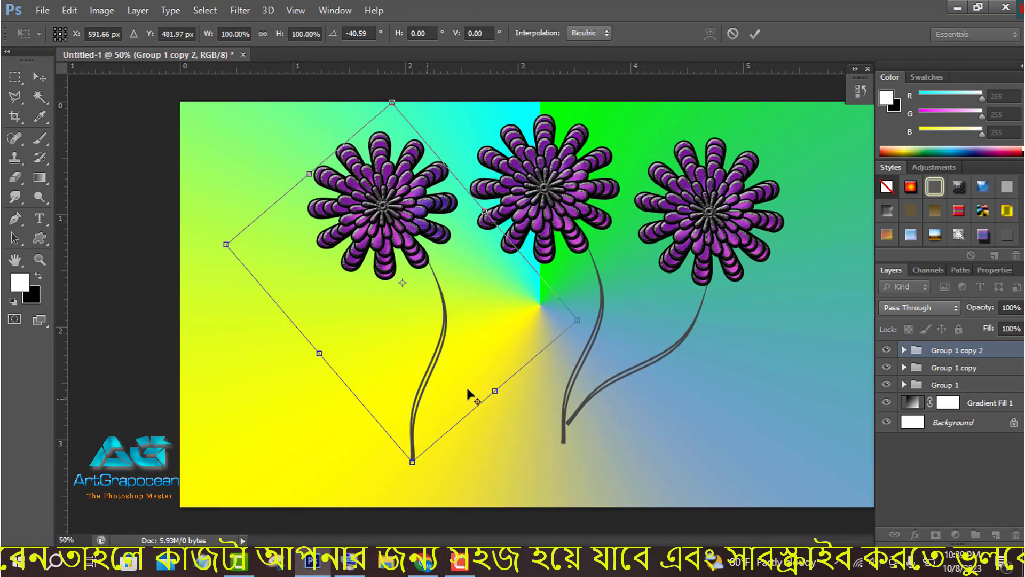
pyautogui.moveTo(465, 386); pyautogui.dragTo(567, 396)
pyautogui.press('Return')
pyautogui.hotkey('ctrl', 't')
pyautogui.moveTo(403, 159); pyautogui.dragTo(323, 230)
pyautogui.moveTo(469, 232); pyautogui.dragTo(440, 295)
pyautogui.click(758, 36)
# Step: Scale another flower copy to about 71% and rotate it to about -23° at the lower left, joined to the base
pyautogui.click(565, 232)
pyautogui.keyDown('alt'); pyautogui.keyDown('shift'); pyautogui.moveTo(566, 232); pyautogui.dragTo(531, 267); pyautogui.keyUp('shift'); pyautogui.keyUp('alt')
pyautogui.moveTo(438, 320); pyautogui.dragTo(466, 351)
pyautogui.moveTo(585, 473); pyautogui.dragTo(601, 446)
pyautogui.moveTo(451, 343); pyautogui.dragTo(437, 363)
pyautogui.moveTo(584, 474); pyautogui.dragTo(588, 467)
pyautogui.moveTo(462, 369); pyautogui.dragTo(459, 369)
pyautogui.moveTo(587, 466); pyautogui.dragTo(582, 449)
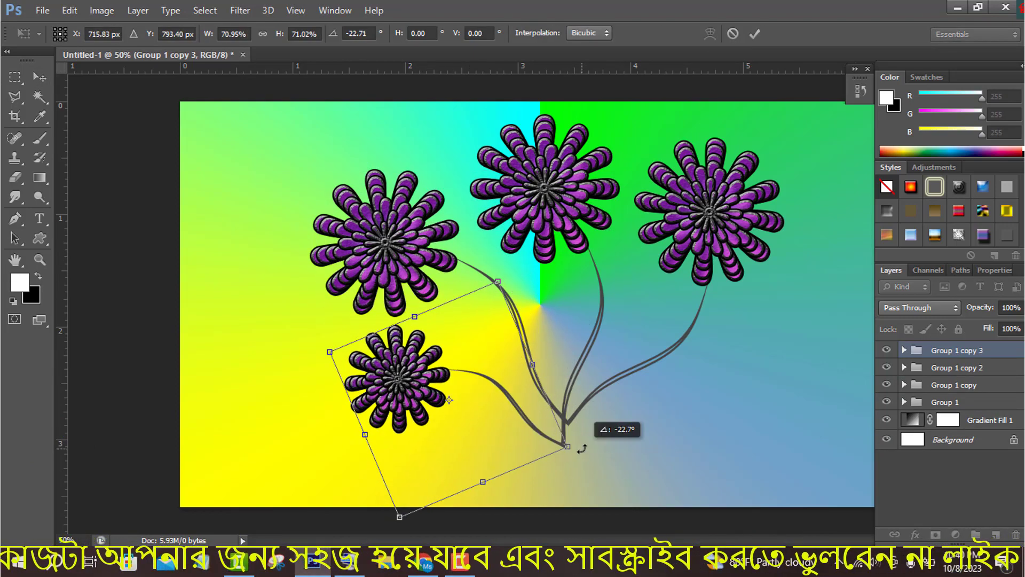
pyautogui.doubleClick(419, 377)
# Step: Duplicate the smaller flower for the lower right and rotate the copy so its stem reaches the common base
pyautogui.keyDown('alt'); pyautogui.moveTo(419, 366); pyautogui.dragTo(531, 358); pyautogui.keyUp('alt')
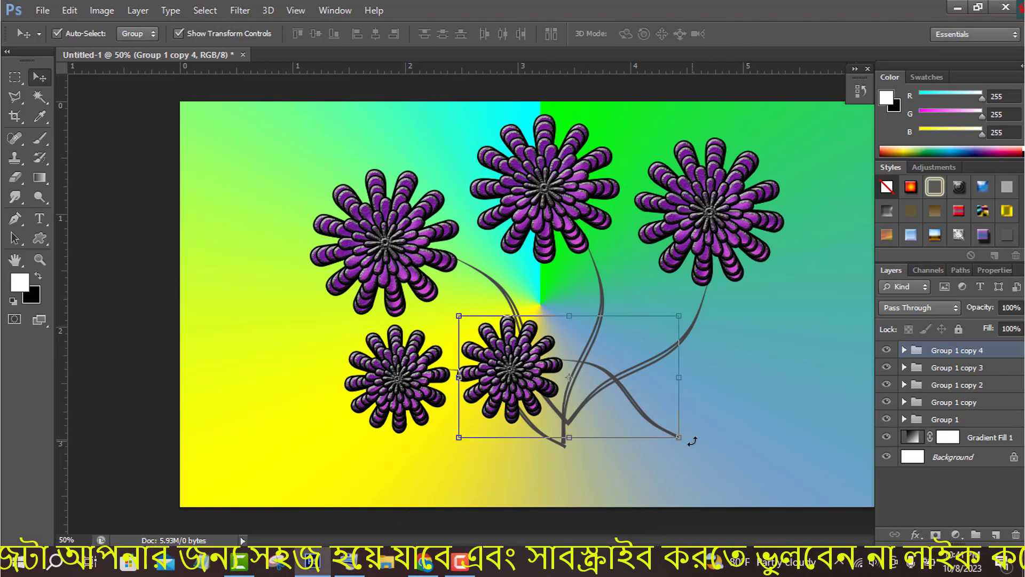
pyautogui.moveTo(690, 441); pyautogui.dragTo(468, 477)
pyautogui.doubleClick(570, 380)
pyautogui.moveTo(570, 383); pyautogui.dragTo(654, 364)
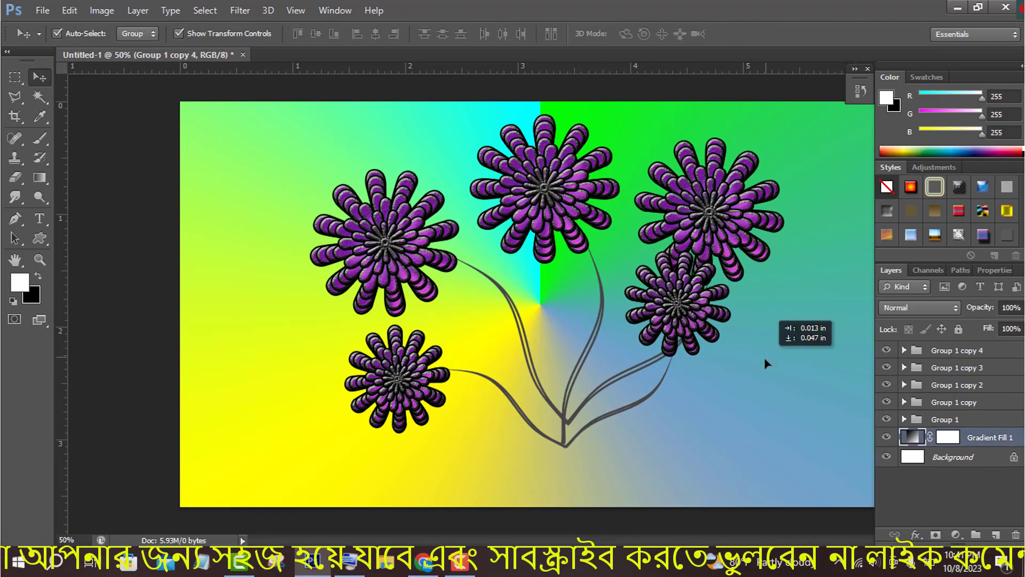
pyautogui.moveTo(733, 244); pyautogui.dragTo(762, 277)
pyautogui.moveTo(703, 316); pyautogui.dragTo(724, 343)
pyautogui.moveTo(794, 295); pyautogui.dragTo(800, 308)
pyautogui.moveTo(733, 358); pyautogui.dragTo(737, 366)
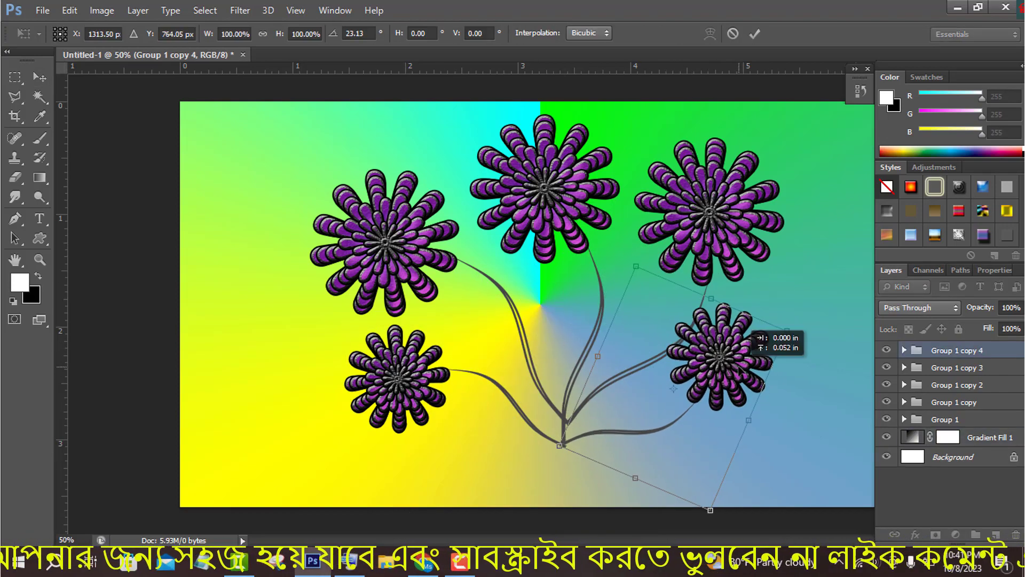
pyautogui.moveTo(800, 320); pyautogui.dragTo(804, 332)
# Step: Duplicate the lower-right flower, scale it to about 77% and rotate it about -30° between the right-hand and middle stems
pyautogui.moveTo(735, 373); pyautogui.dragTo(671, 337)
pyautogui.doubleClick(740, 380)
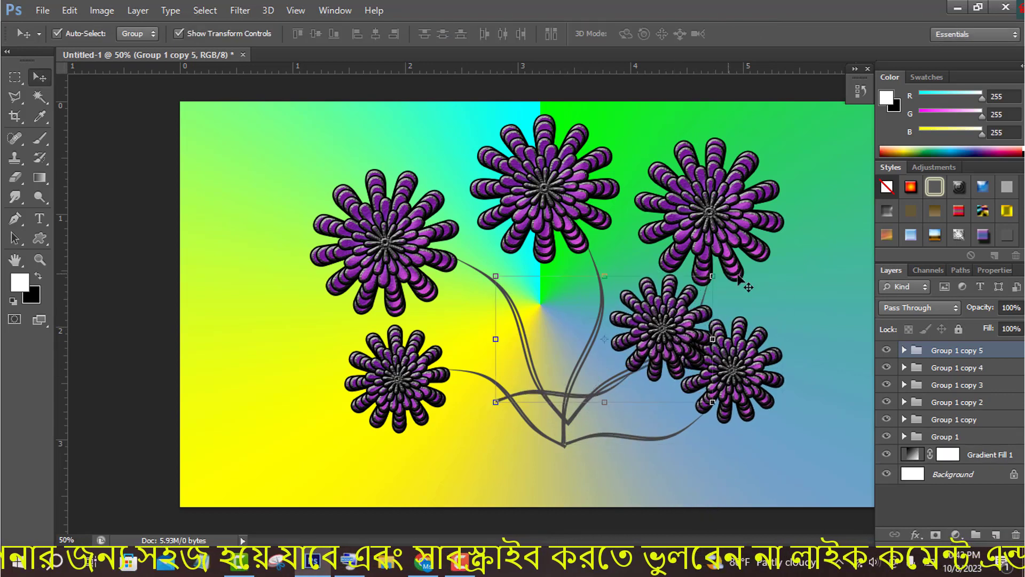
pyautogui.moveTo(748, 285); pyautogui.dragTo(703, 250)
pyautogui.moveTo(683, 249); pyautogui.dragTo(649, 248)
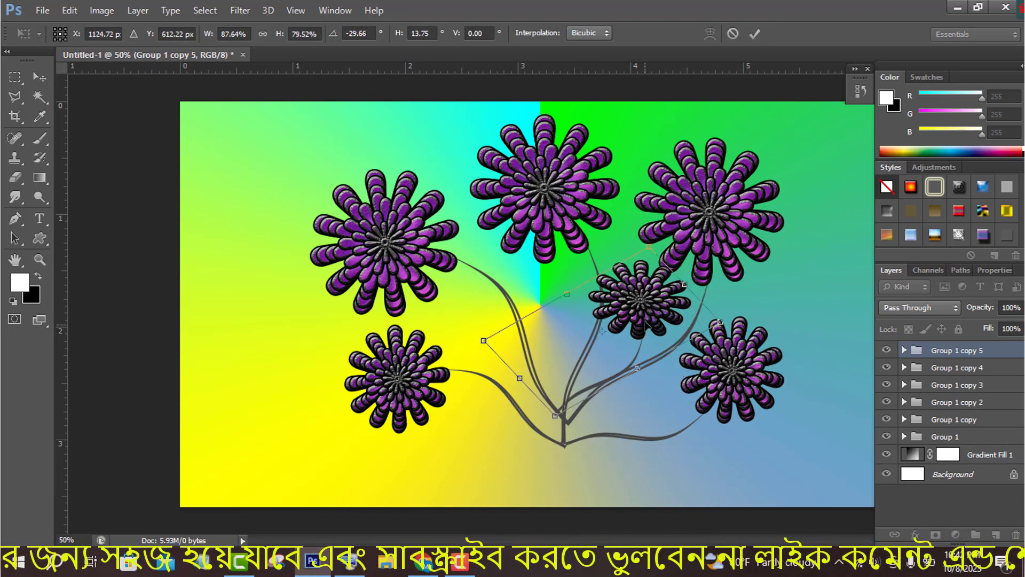
pyautogui.keyDown('alt'); pyautogui.moveTo(719, 322); pyautogui.dragTo(648, 346); pyautogui.keyUp('alt')
pyautogui.moveTo(649, 296); pyautogui.dragTo(639, 263)
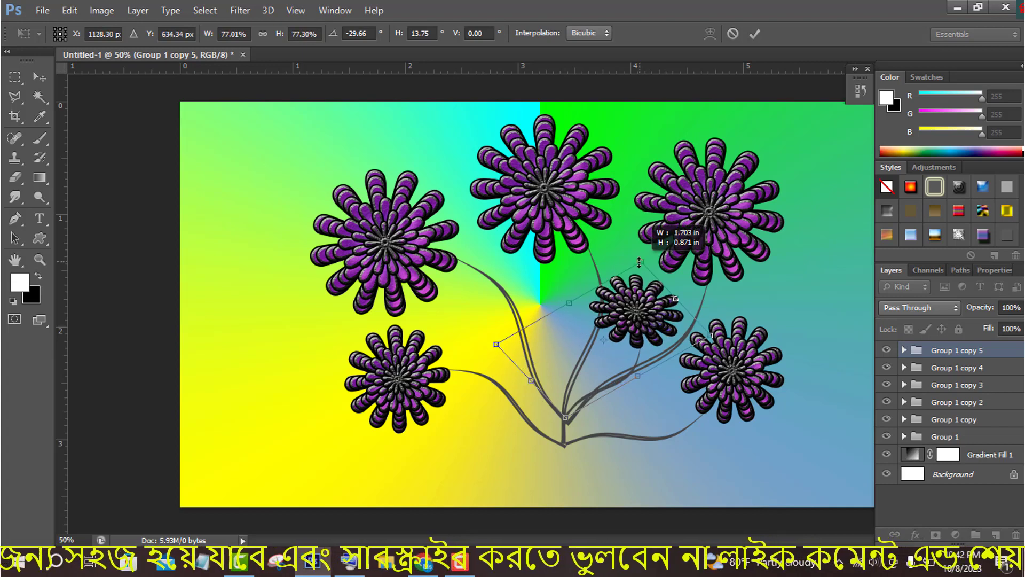
pyautogui.press('Return')
# Step: Duplicate the inner flower to its left, shrink the copy and rotate it about -8° beneath the top middle flower
pyautogui.keyDown('alt'); pyautogui.moveTo(645, 313); pyautogui.dragTo(563, 312); pyautogui.keyUp('alt')
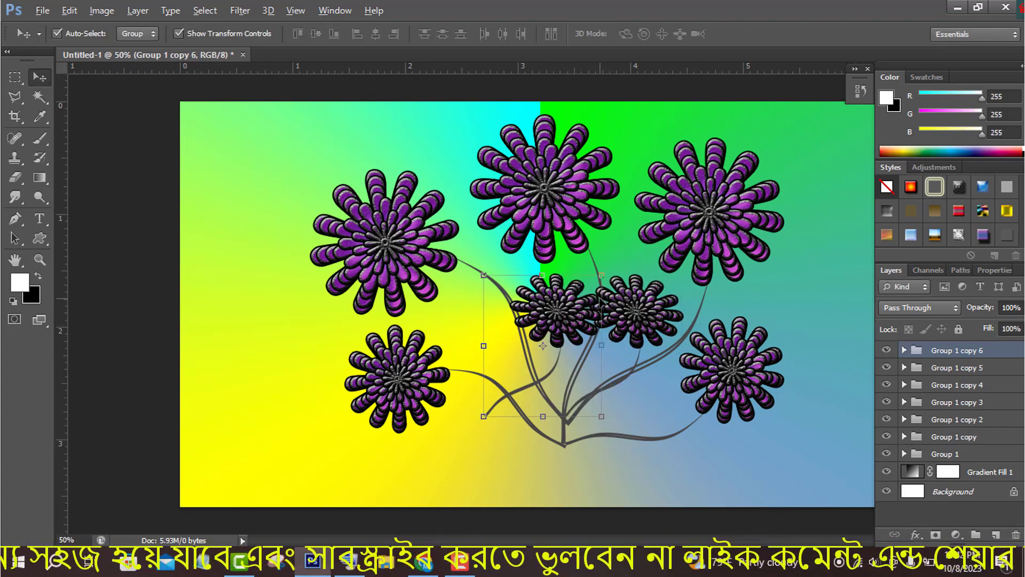
pyautogui.moveTo(484, 419)
pyautogui.keyDown('alt'); pyautogui.keyDown('shift'); pyautogui.mouseDown()
pyautogui.moveTo(496, 403)
pyautogui.moveTo(497, 415)
pyautogui.mouseUp(); pyautogui.keyUp('shift'); pyautogui.keyUp('alt')
pyautogui.press('Return')
pyautogui.moveTo(561, 321); pyautogui.dragTo(570, 314)
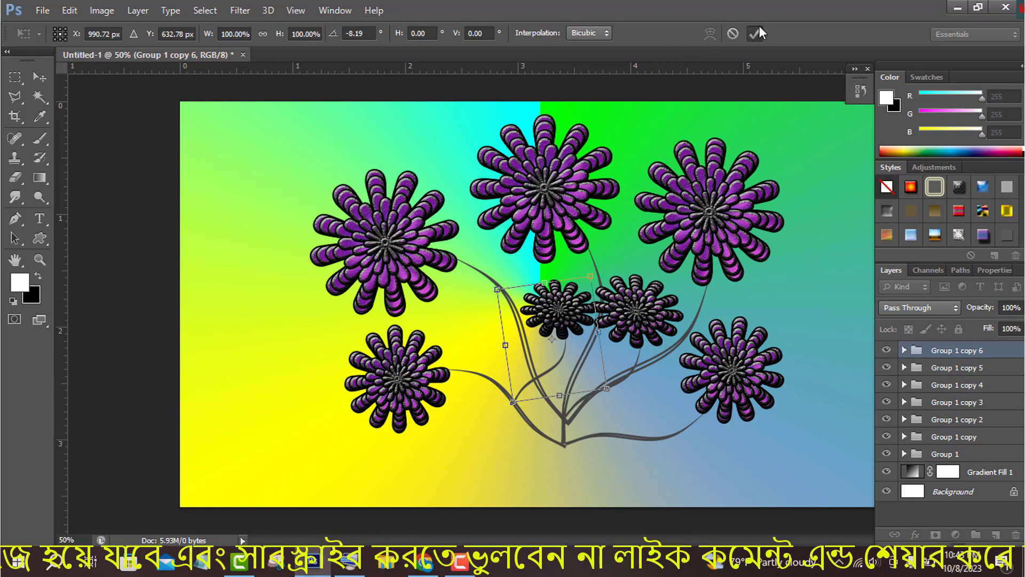
pyautogui.click(760, 29)
# Step: Warp the stem of the inner left flower so its lower end joins the neighbouring stem
pyautogui.click(904, 350)
pyautogui.scroll(-10, 959, 434)
pyautogui.click(954, 472)
pyautogui.hotkey('ctrl', 't')
pyautogui.click(710, 33)
pyautogui.moveTo(531, 402); pyautogui.dragTo(559, 415)
pyautogui.press('Return')
pyautogui.scroll(10, 906, 436)
pyautogui.click(904, 350)
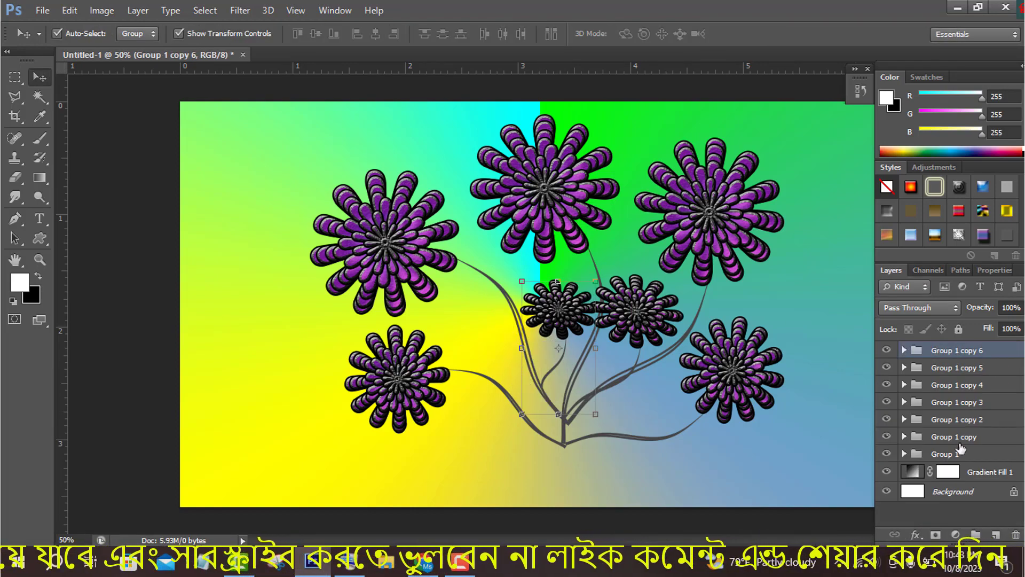
# Step: Scale down the inner right flower group to separate it from the inner left flower
pyautogui.click(968, 367)
pyautogui.moveTo(690, 278); pyautogui.dragTo(676, 293)
pyautogui.press('Return')
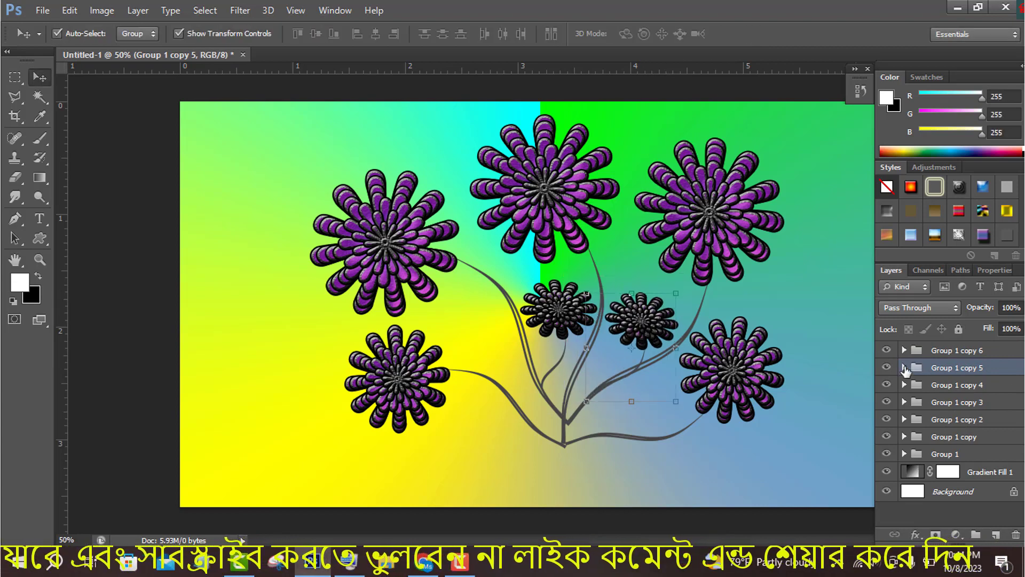
# Step: Warp the stem of the inner right flower so its lower end curves to the junction of the main stems
pyautogui.click(903, 369)
pyautogui.scroll(-5, 956, 416)
pyautogui.click(954, 422)
pyautogui.hotkey('ctrl', 't')
pyautogui.click(710, 34)
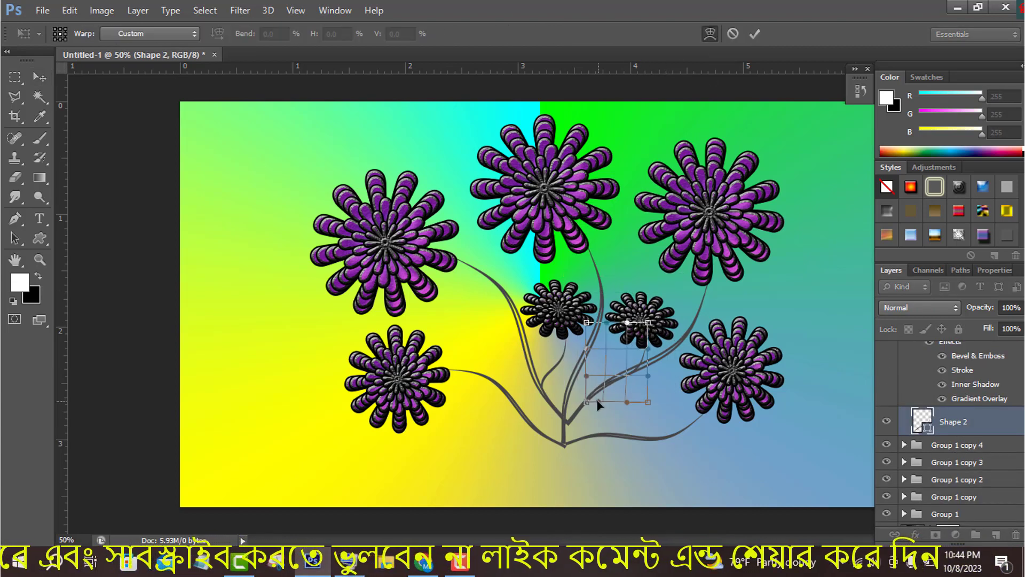
pyautogui.moveTo(586, 402); pyautogui.dragTo(566, 418)
pyautogui.moveTo(621, 382); pyautogui.dragTo(619, 374)
pyautogui.click(755, 33)
# Step: Warp the inner right flower's stem again to stretch its lower end down to the bouquet's base
pyautogui.hotkey('ctrl', 't')
pyautogui.click(715, 37)
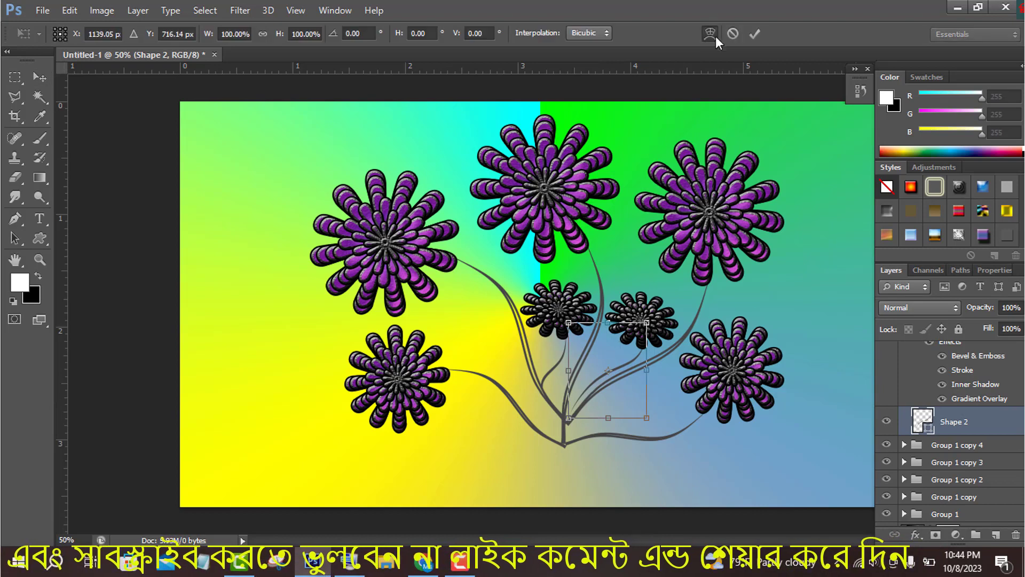
pyautogui.moveTo(569, 418); pyautogui.dragTo(562, 437)
pyautogui.click(755, 34)
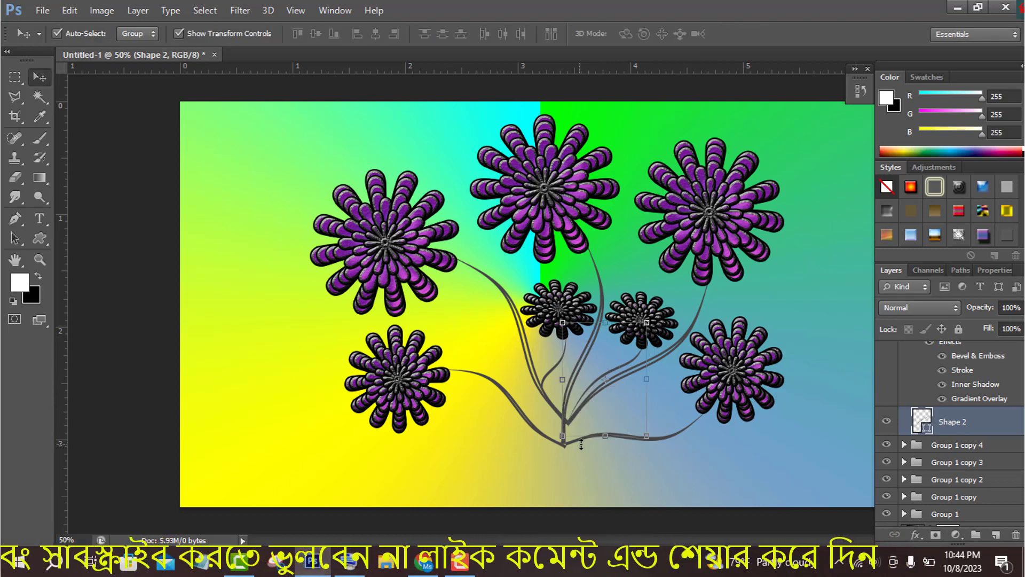
# Step: Warp the stem of the top centre flower in Group 1 to extend its lower end below the stem junction
pyautogui.scroll(8, 936, 415)
pyautogui.click(904, 367)
pyautogui.click(956, 454)
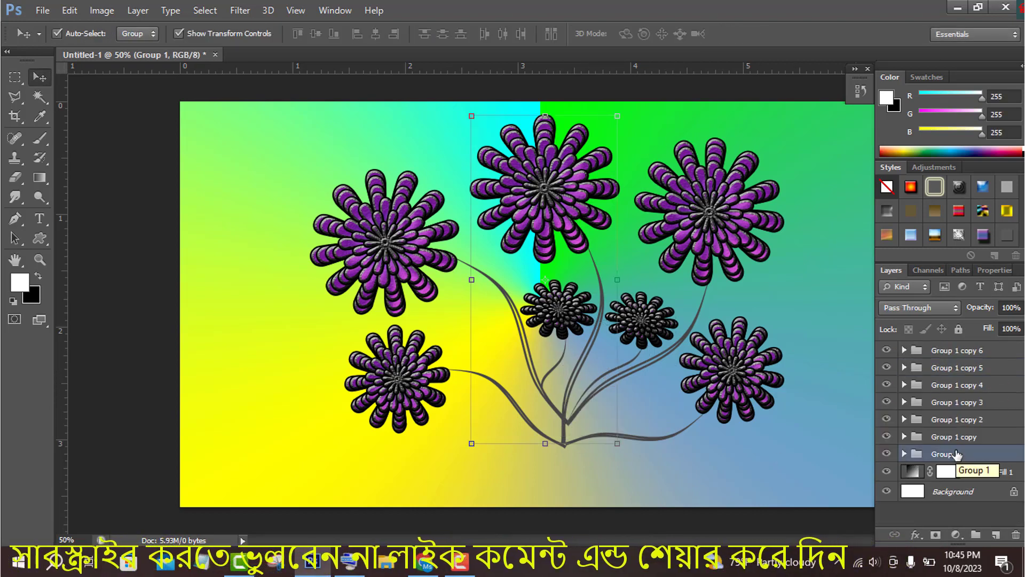
pyautogui.click(904, 454)
pyautogui.scroll(-10, 952, 472)
pyautogui.click(951, 473)
pyautogui.hotkey('ctrl', 't')
pyautogui.click(712, 36)
pyautogui.moveTo(560, 424)
pyautogui.mouseDown()
pyautogui.moveTo(574, 418)
pyautogui.moveTo(570, 436)
pyautogui.mouseUp()
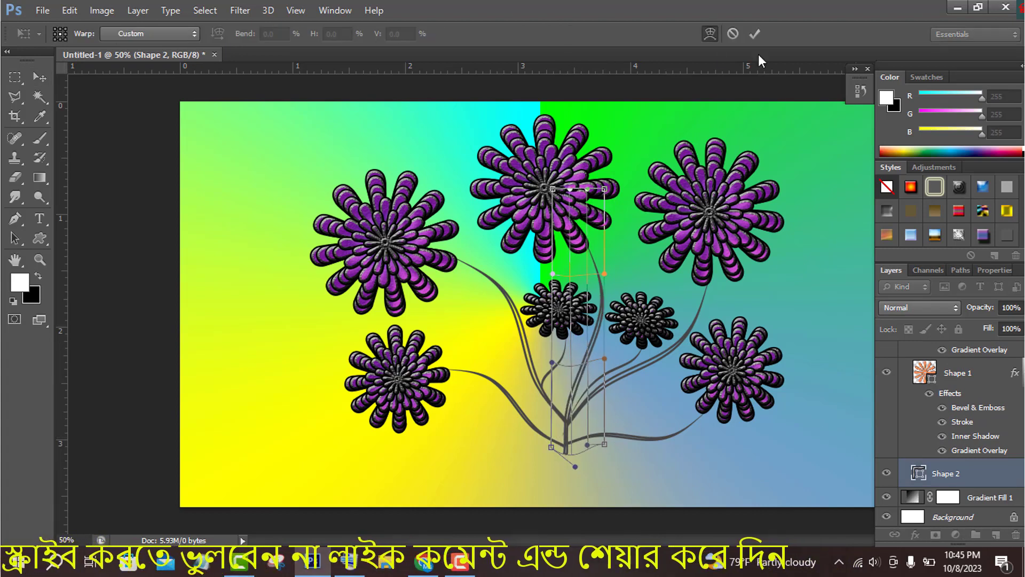
pyautogui.press('Return')
# Step: Draw a horizontal ellipse around the base of the bouquet's stems with the Ellipse tool and adjust its stroke width
pyautogui.rightClick(43, 244)
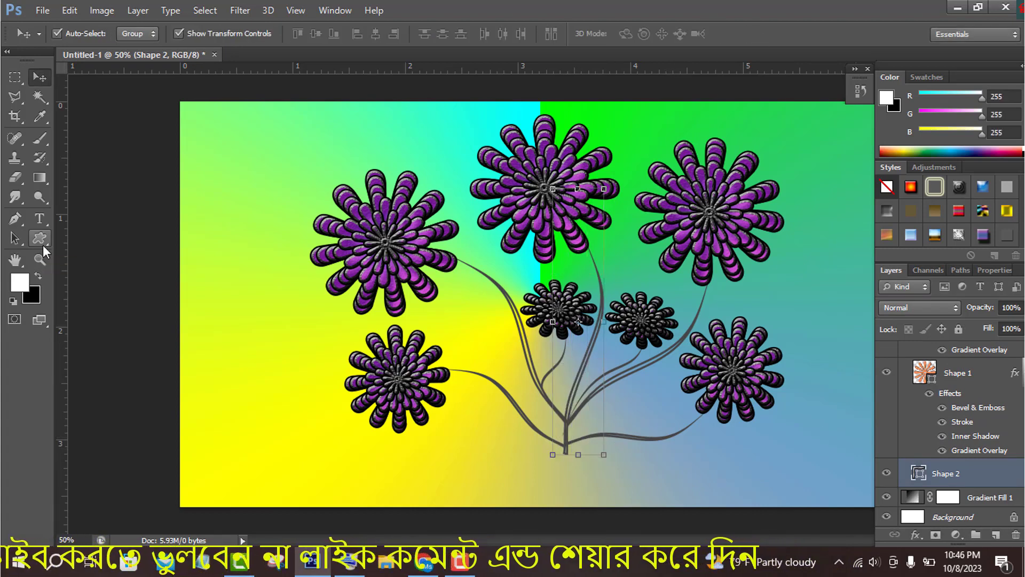
pyautogui.click(84, 264)
pyautogui.click(90, 265)
pyautogui.press('Escape')
pyautogui.moveTo(515, 423); pyautogui.dragTo(612, 462)
pyautogui.click(249, 34)
pyautogui.moveTo(237, 50); pyautogui.dragTo(259, 50)
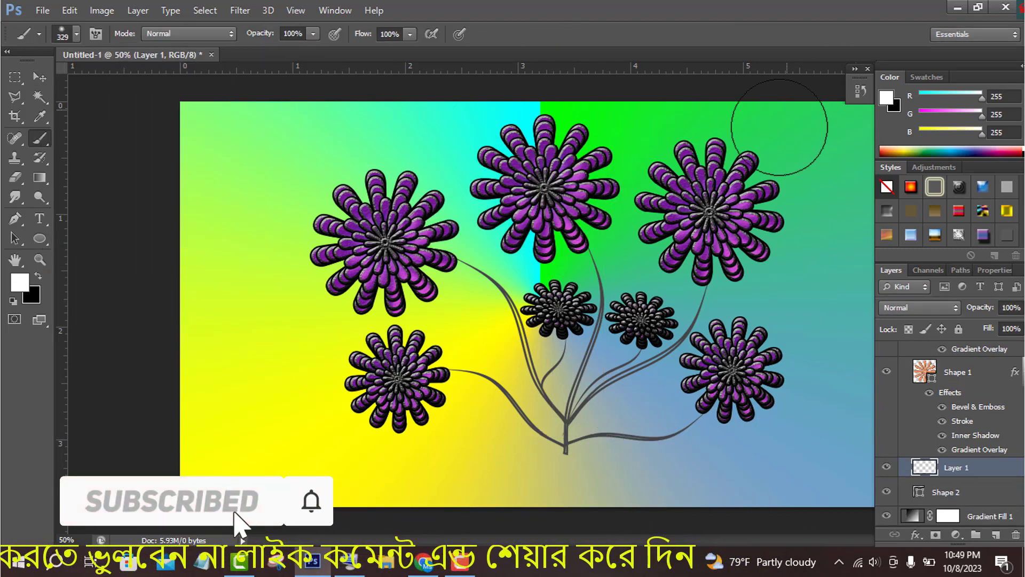
# Step: Delete the recent history states to undo the layer deletions, effect changes and brush strokes, back to the ellipse with its outer glow
pyautogui.click(860, 91)
pyautogui.click(818, 410)
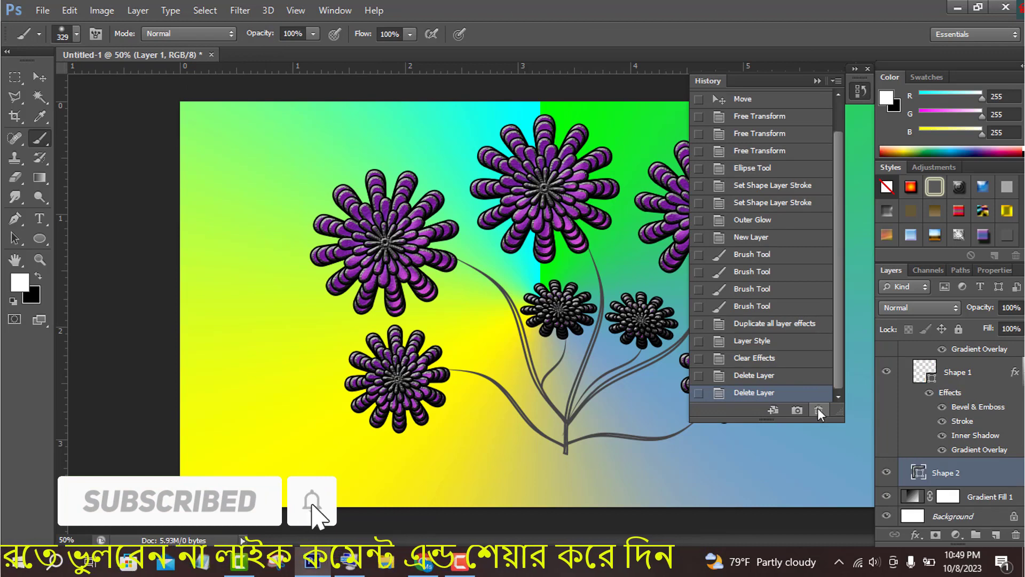
pyautogui.click(818, 410)
pyautogui.click(818, 82)
# Step: Add a new layer above the ellipse and paint a soft white spot at the stem base with a 288 px brush
pyautogui.click(996, 534)
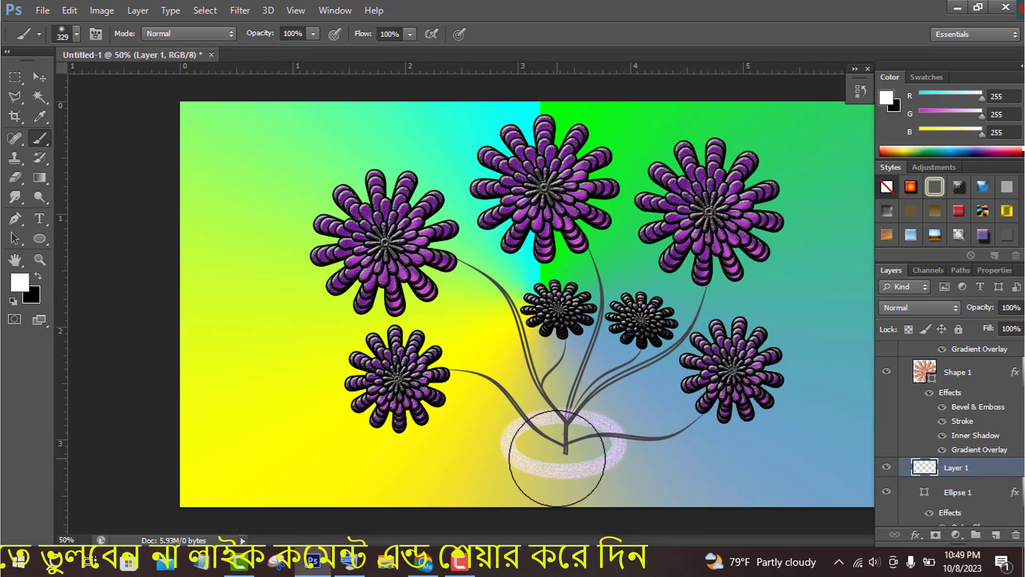
pyautogui.click(77, 33)
pyautogui.click(562, 460)
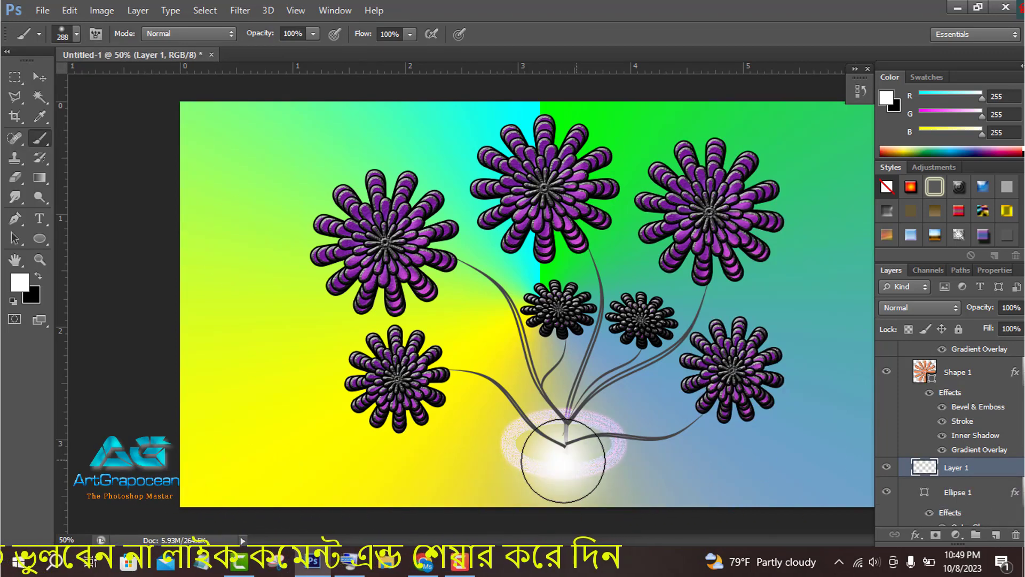
# Step: Copy the ellipse's outer glow to Layer 1 and set the copy's spread to 0 % and size to 0 px
pyautogui.moveTo(1016, 492); pyautogui.dragTo(1011, 478)
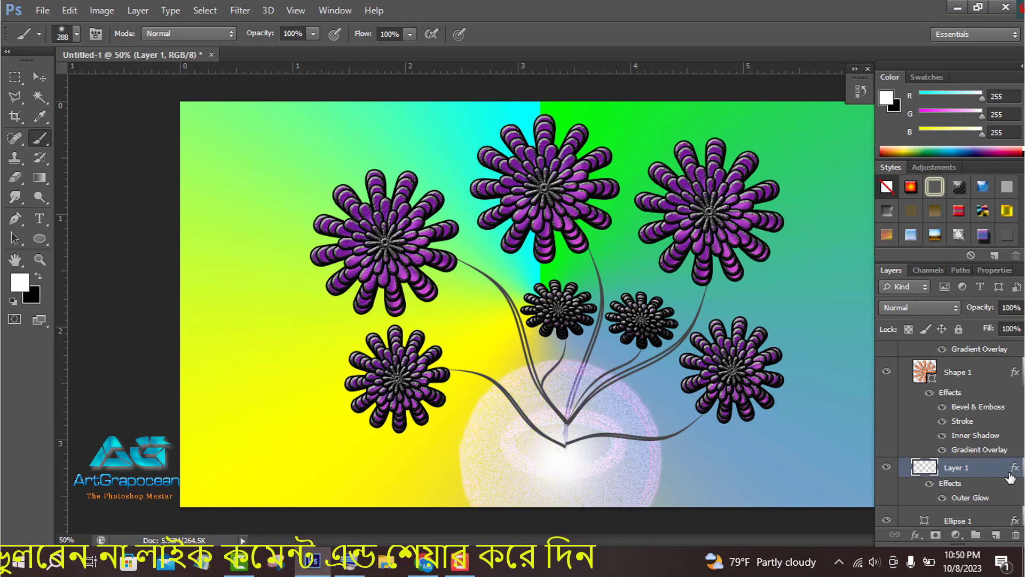
pyautogui.doubleClick(1015, 469)
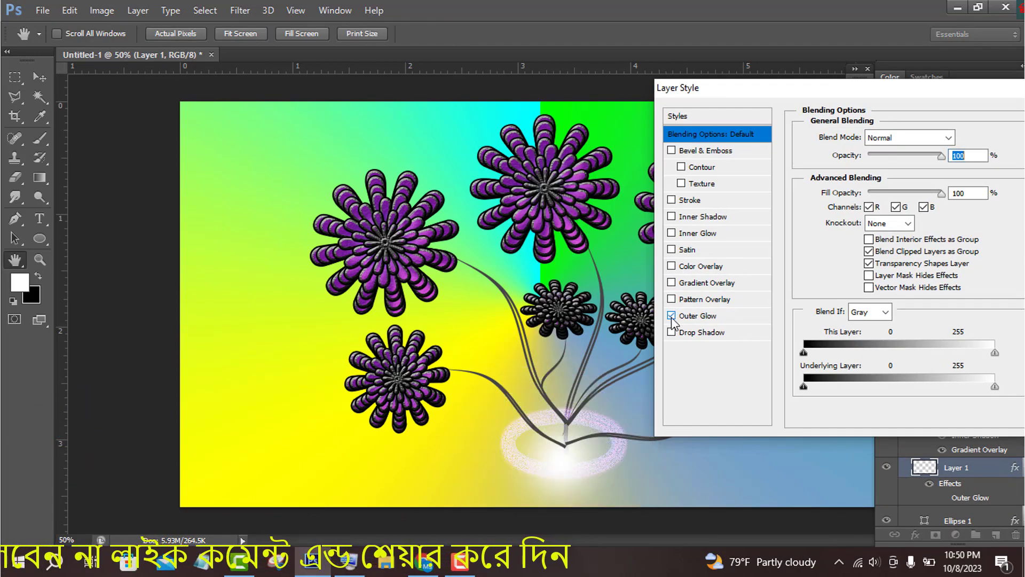
pyautogui.click(697, 316)
pyautogui.moveTo(895, 249); pyautogui.dragTo(849, 253)
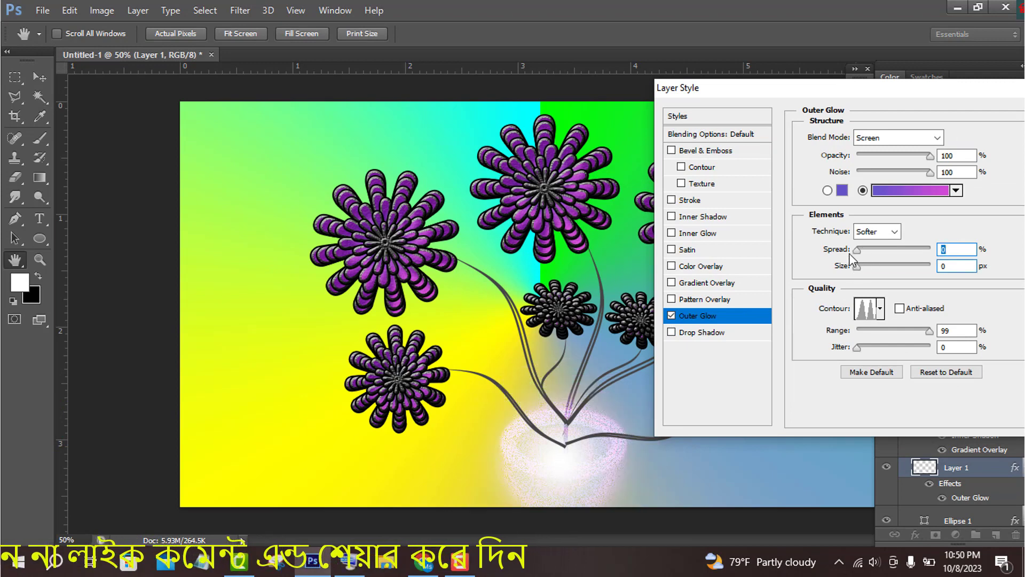
# Step: Try the preset quality contours for Layer 1's outer glow and apply the chosen one
pyautogui.click(880, 308)
pyautogui.click(847, 349)
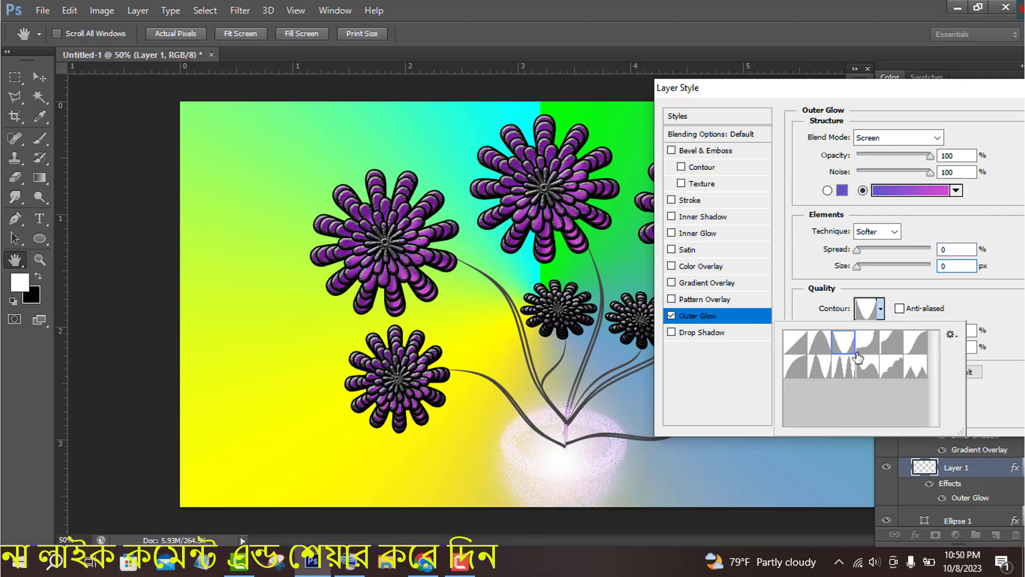
pyautogui.click(867, 345)
pyautogui.click(892, 349)
pyautogui.click(917, 349)
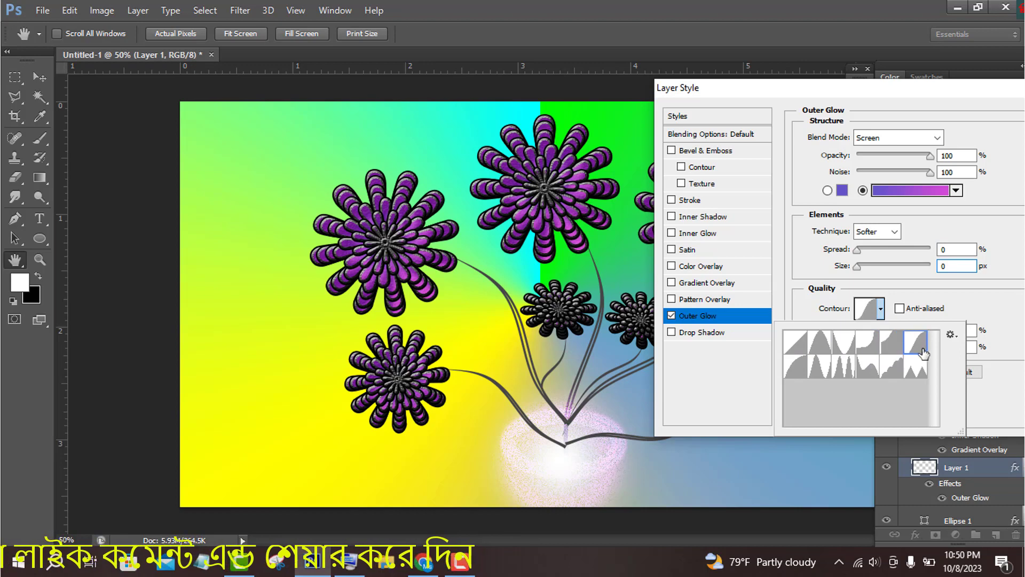
pyautogui.click(916, 372)
pyautogui.click(892, 373)
pyautogui.click(869, 372)
pyautogui.click(828, 373)
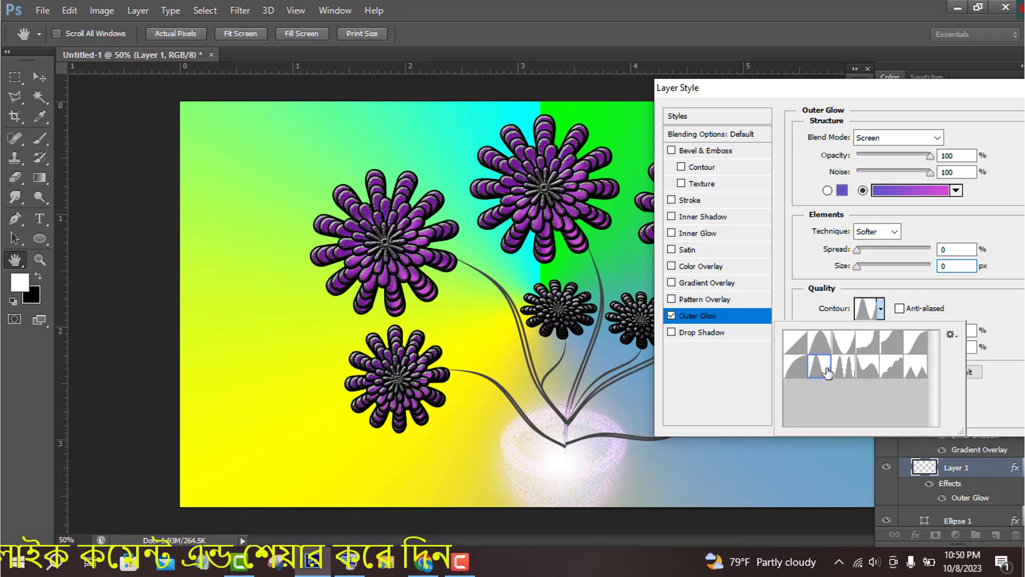
pyautogui.click(844, 373)
pyautogui.doubleClick(871, 373)
pyautogui.click(880, 308)
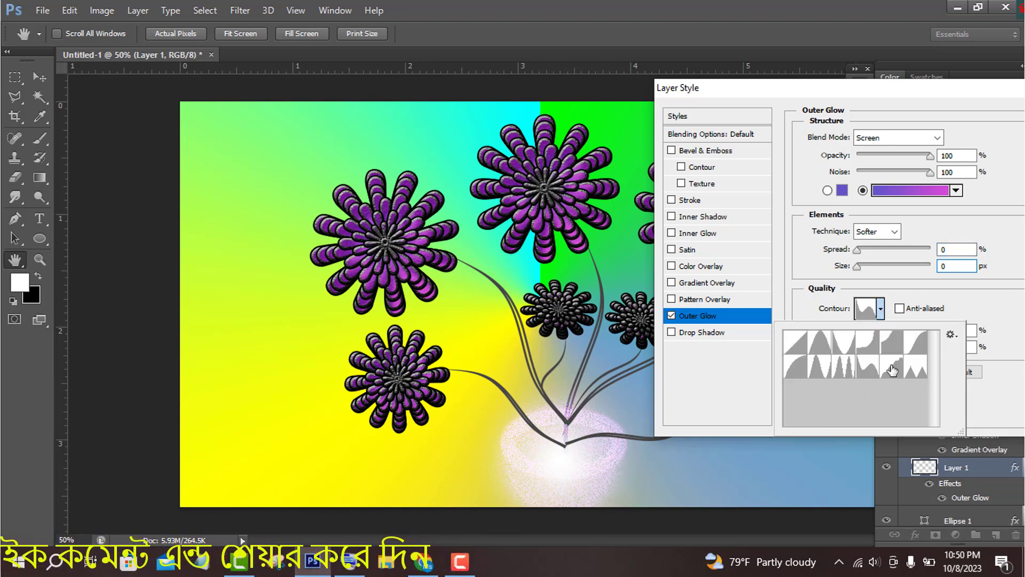
pyautogui.doubleClick(905, 380)
pyautogui.click(945, 154)
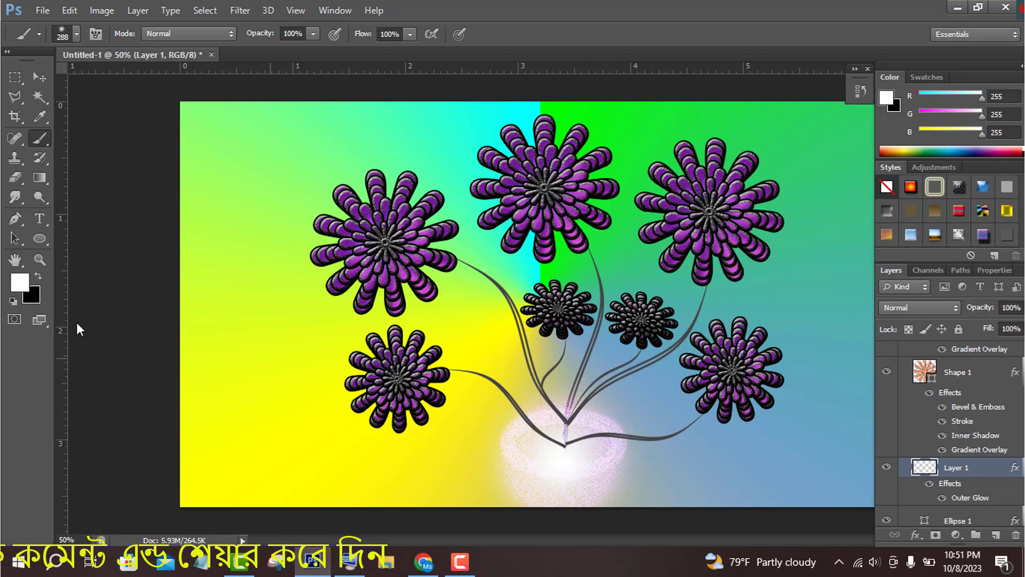
# Step: Paint a smaller soft white spot over the stem junction on Layer 1 with a 123 px brush
pyautogui.click(76, 35)
pyautogui.click(105, 83)
pyautogui.click(566, 443)
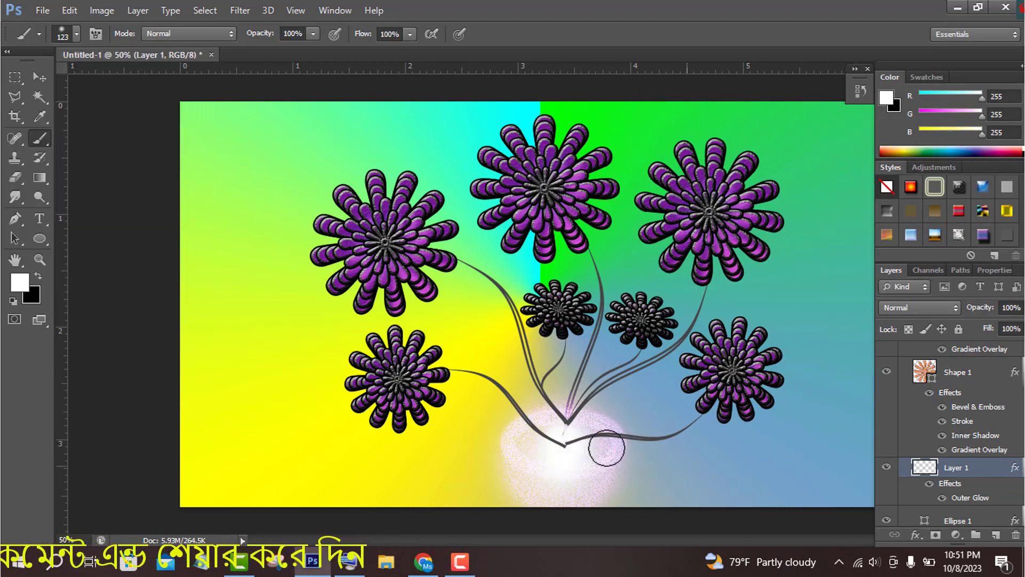
# Step: Add a new layer above all the flower groups and paint soft white over the stem junction
pyautogui.scroll(-2, 963, 488)
pyautogui.scroll(2, 963, 489)
pyautogui.scroll(-2, 964, 489)
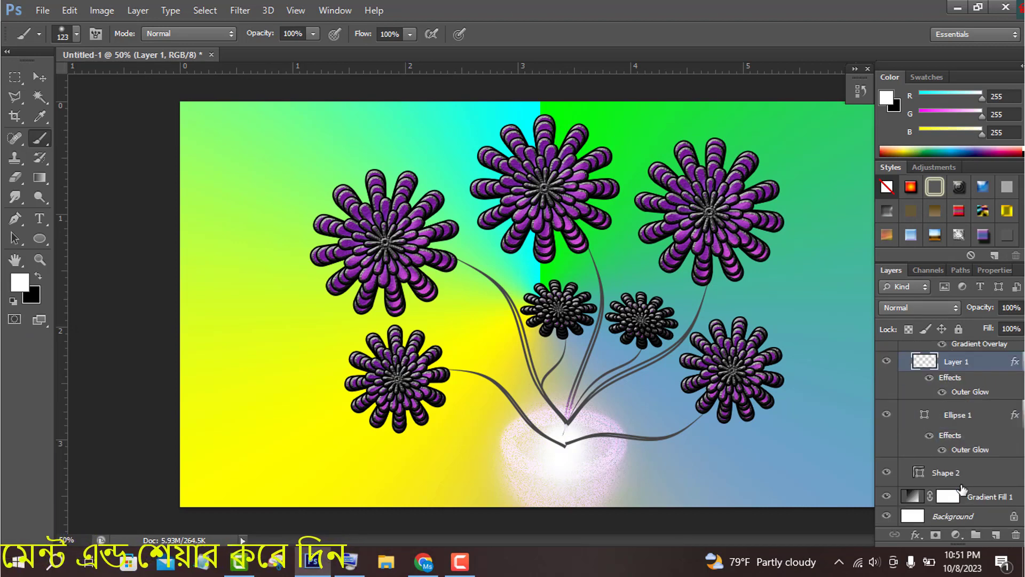
pyautogui.scroll(5, 963, 488)
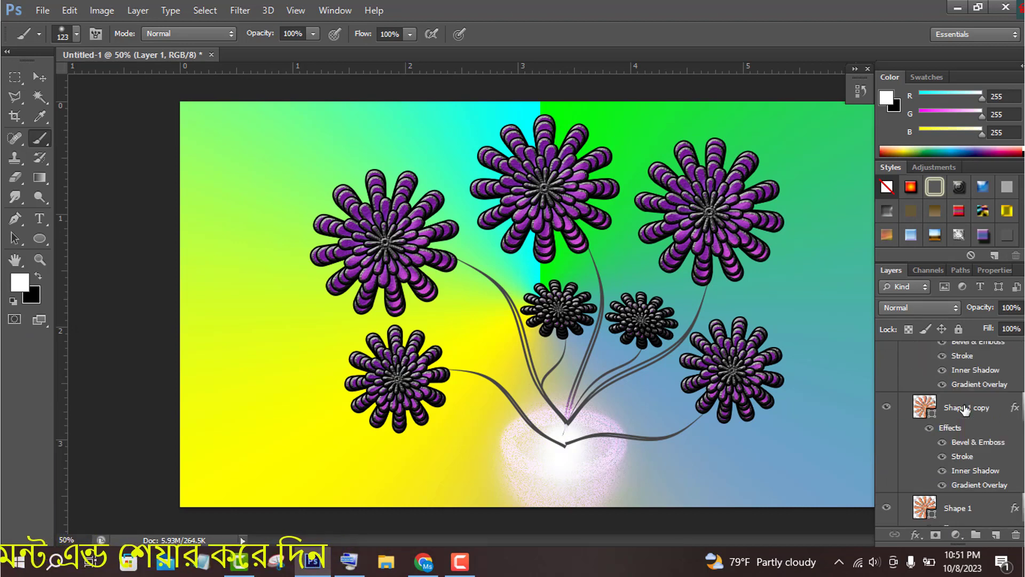
pyautogui.scroll(5, 964, 409)
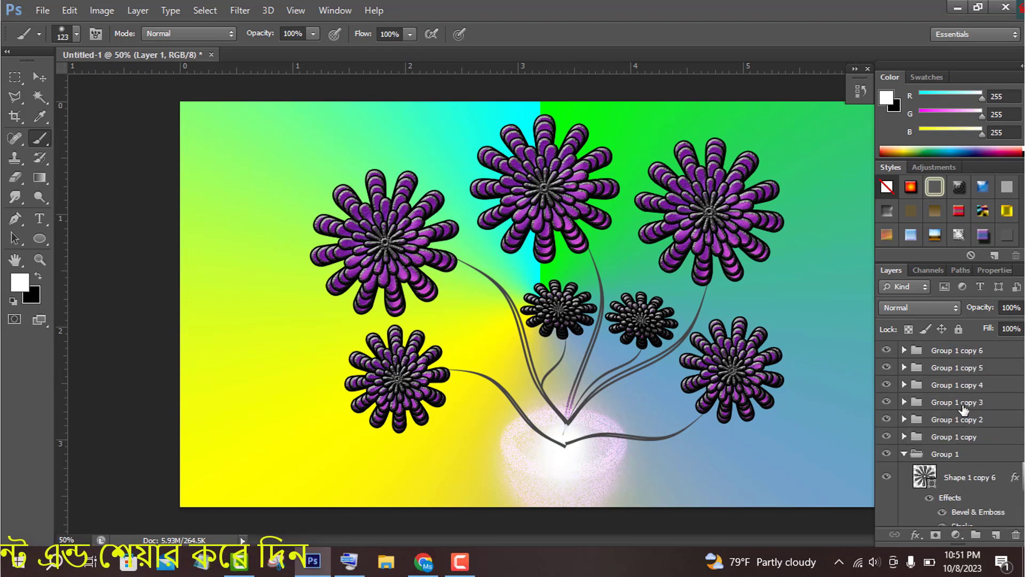
pyautogui.click(905, 454)
pyautogui.click(985, 351)
pyautogui.hotkey('ctrl', 'shift', 'alt', 'n')
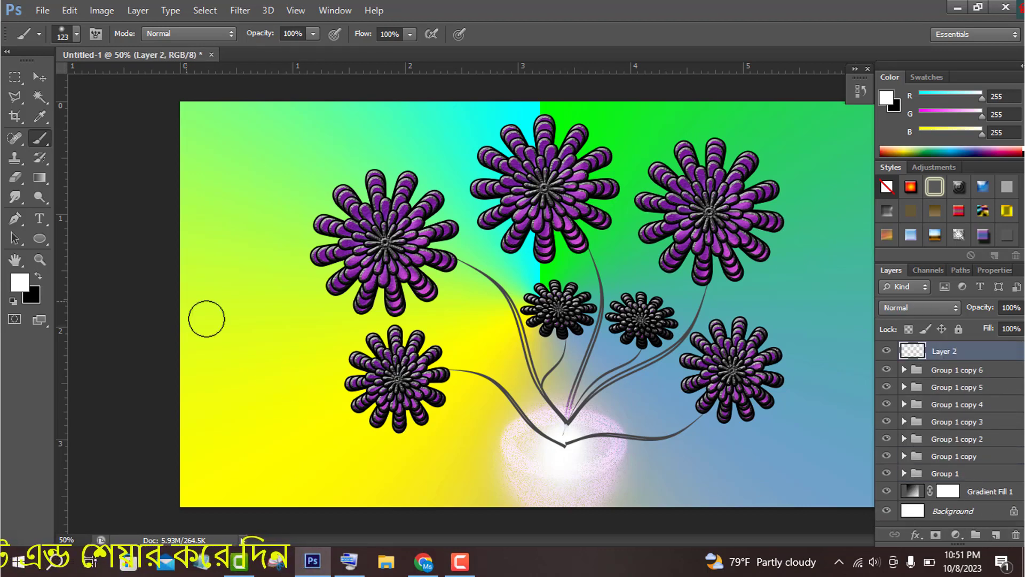
pyautogui.moveTo(577, 446)
pyautogui.mouseDown()
pyautogui.moveTo(563, 457)
pyautogui.moveTo(565, 445)
pyautogui.mouseUp()
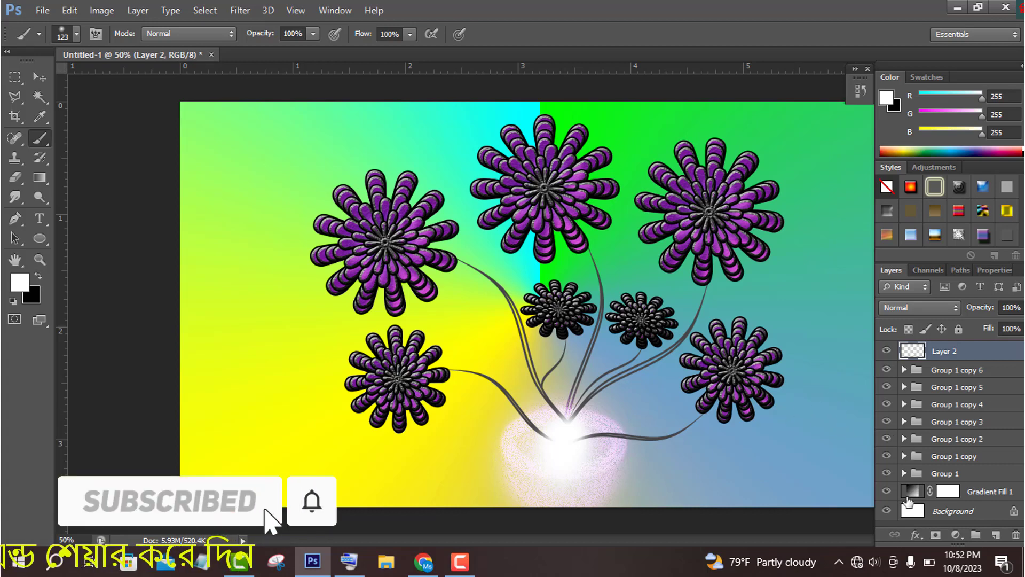
# Step: Hide the Gradient Fill 1 background and copy Shape 1's layer effects onto Layer 1 inside Group 1
pyautogui.click(886, 491)
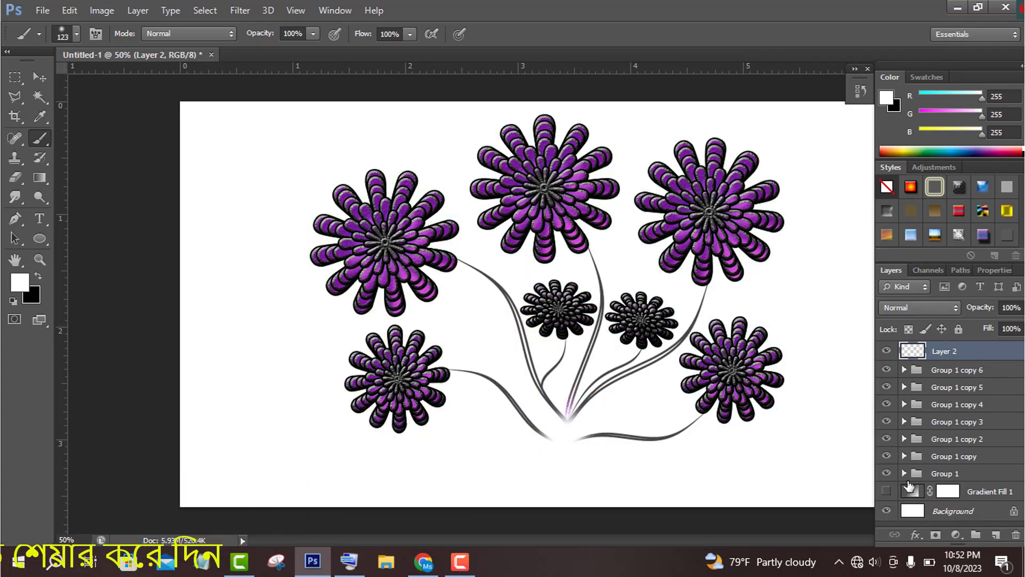
pyautogui.click(904, 474)
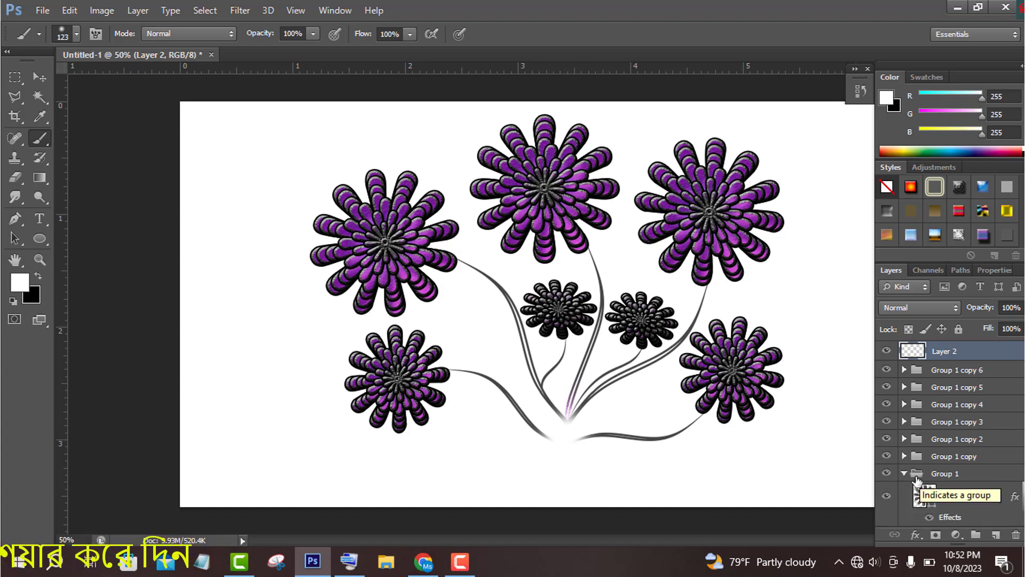
pyautogui.scroll(-5, 935, 486)
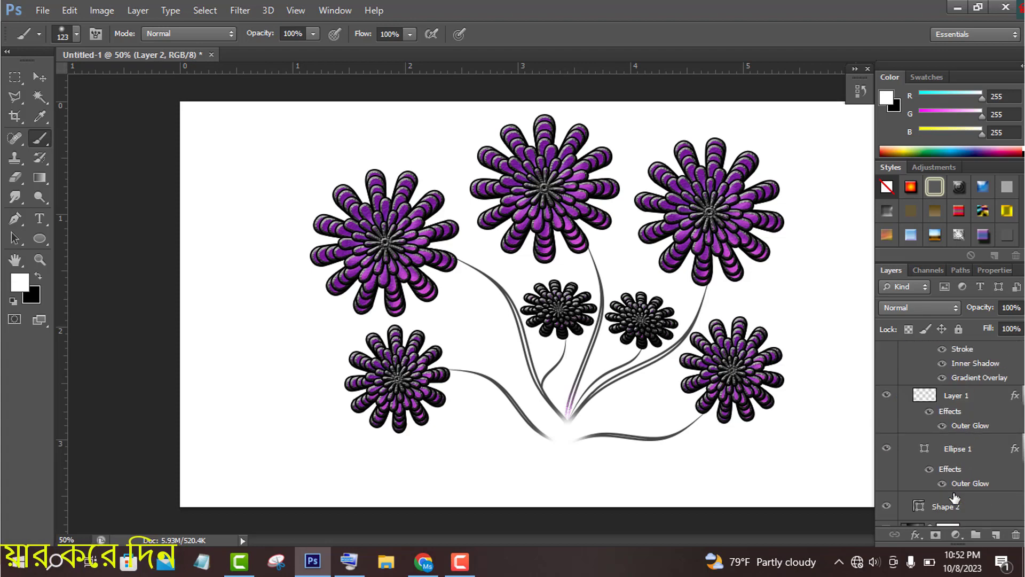
pyautogui.scroll(1, 952, 492)
pyautogui.moveTo(1014, 360); pyautogui.dragTo(1014, 458)
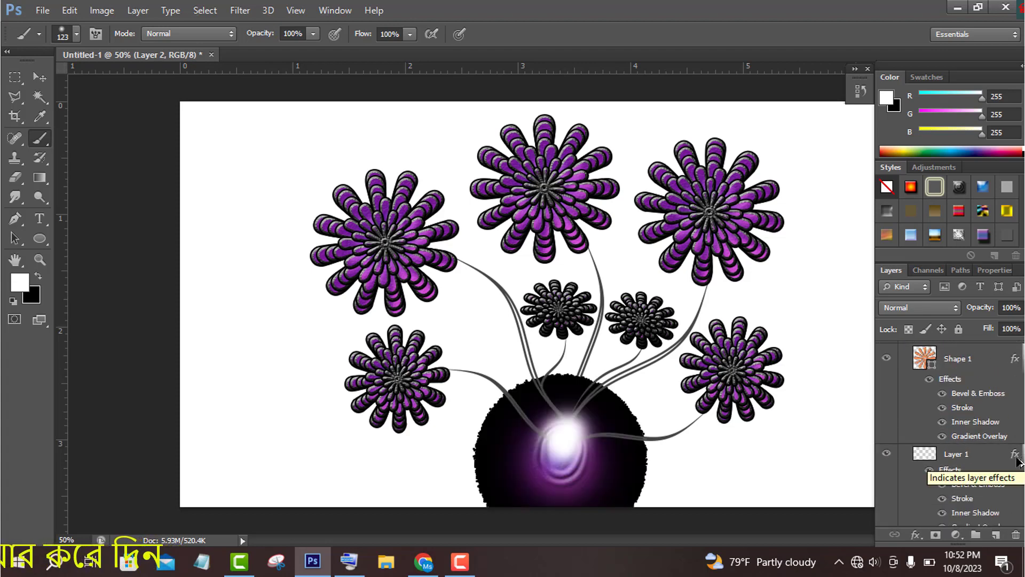
pyautogui.scroll(1, 1011, 454)
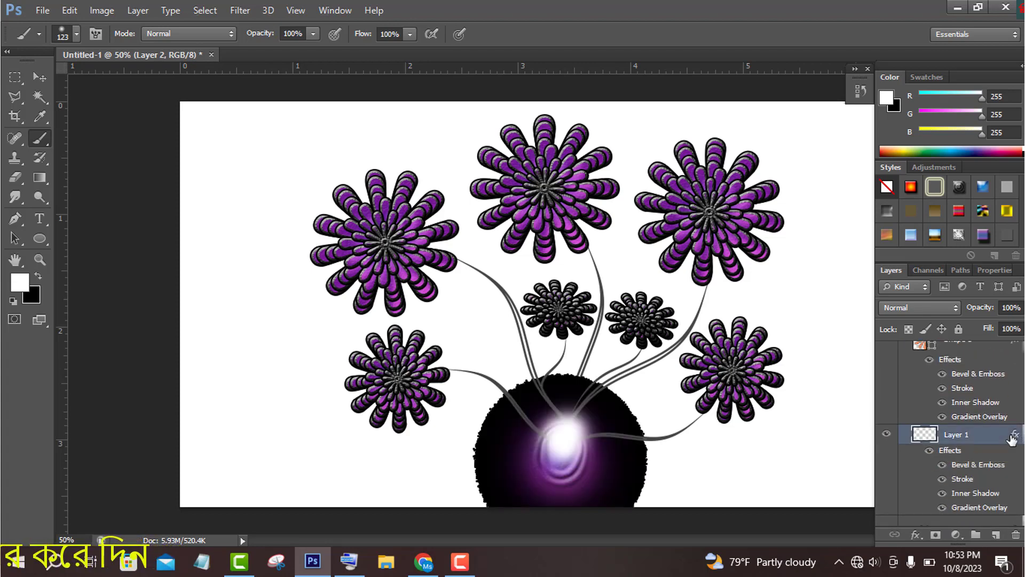
# Step: Try Layer 1's inner shadow at distance 0 px and size 0 px with lower opacity, and its stroke at 1 px
pyautogui.doubleClick(1013, 435)
pyautogui.moveTo(666, 133); pyautogui.dragTo(843, 163)
pyautogui.click(529, 278)
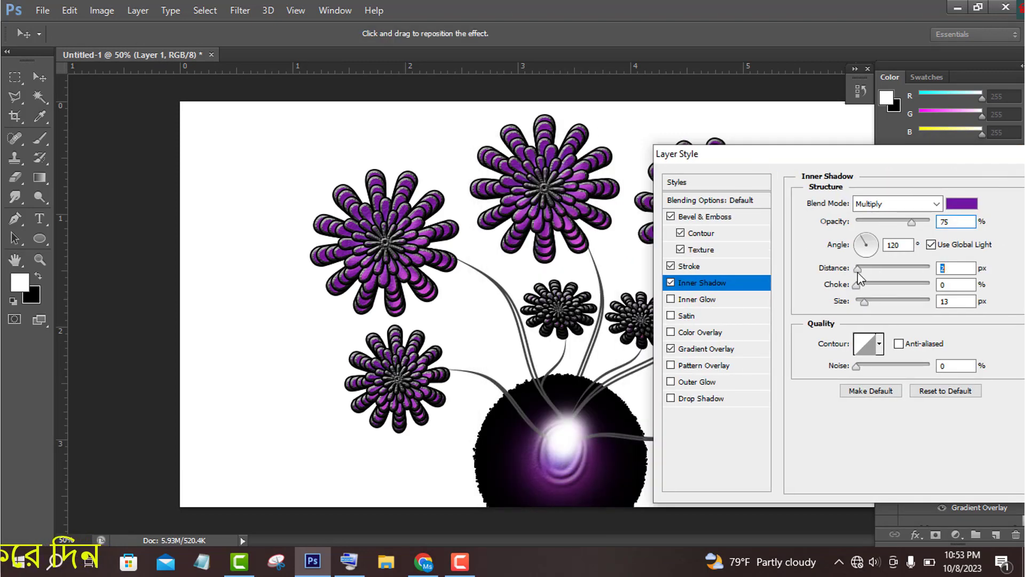
pyautogui.moveTo(863, 286); pyautogui.dragTo(848, 290)
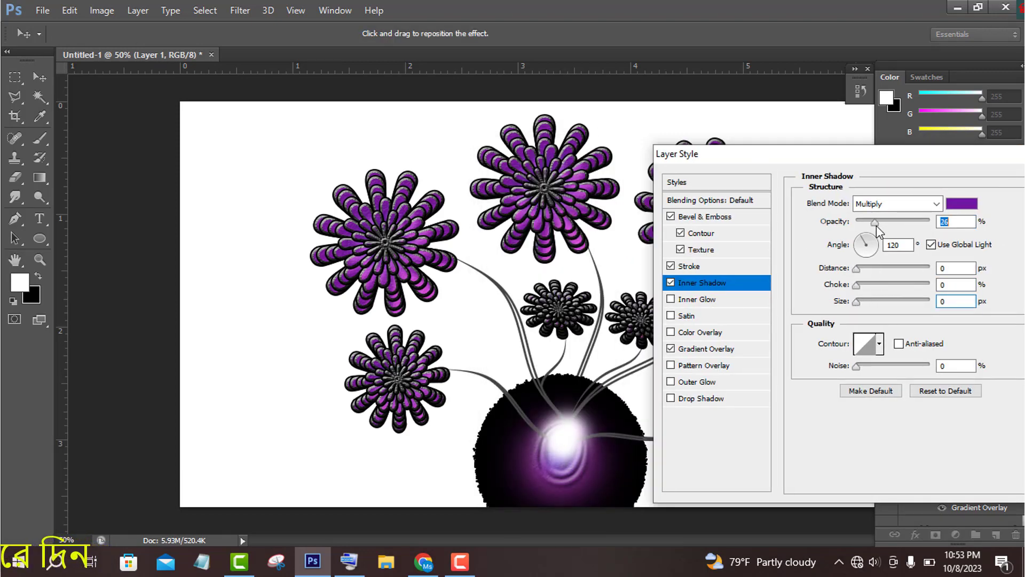
pyautogui.click(696, 266)
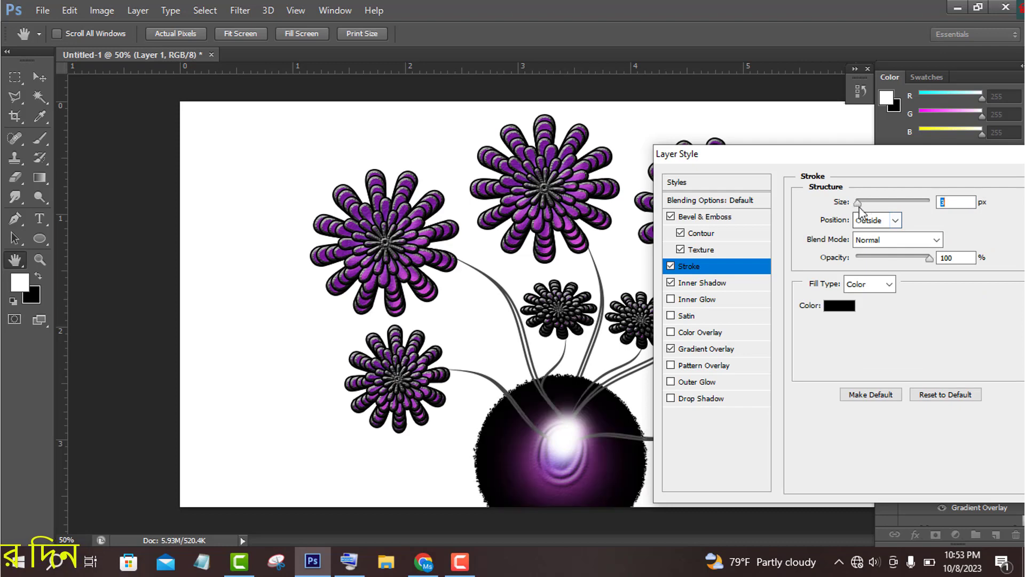
pyautogui.moveTo(928, 261); pyautogui.dragTo(935, 269)
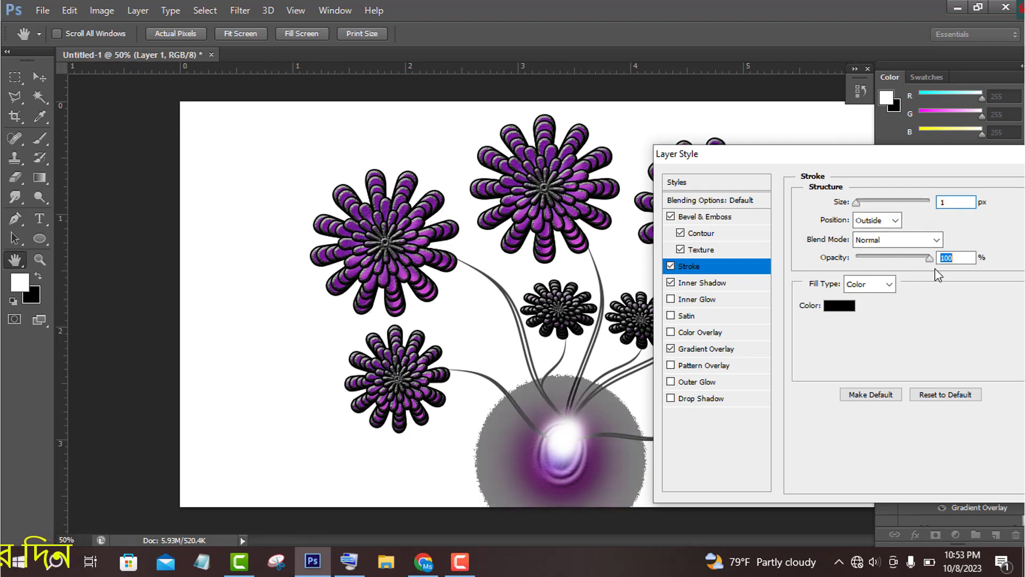
# Step: Try Layer 1 without the bevel contour, bevel texture and stroke effects
pyautogui.click(703, 249)
pyautogui.click(680, 250)
pyautogui.click(680, 233)
pyautogui.click(670, 265)
pyautogui.click(670, 266)
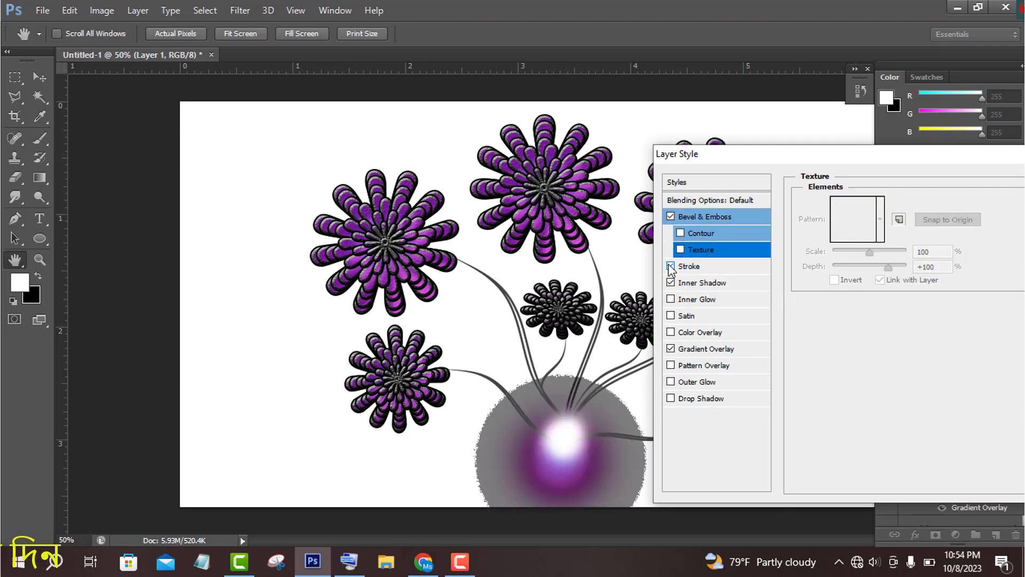
pyautogui.click(689, 266)
pyautogui.click(671, 266)
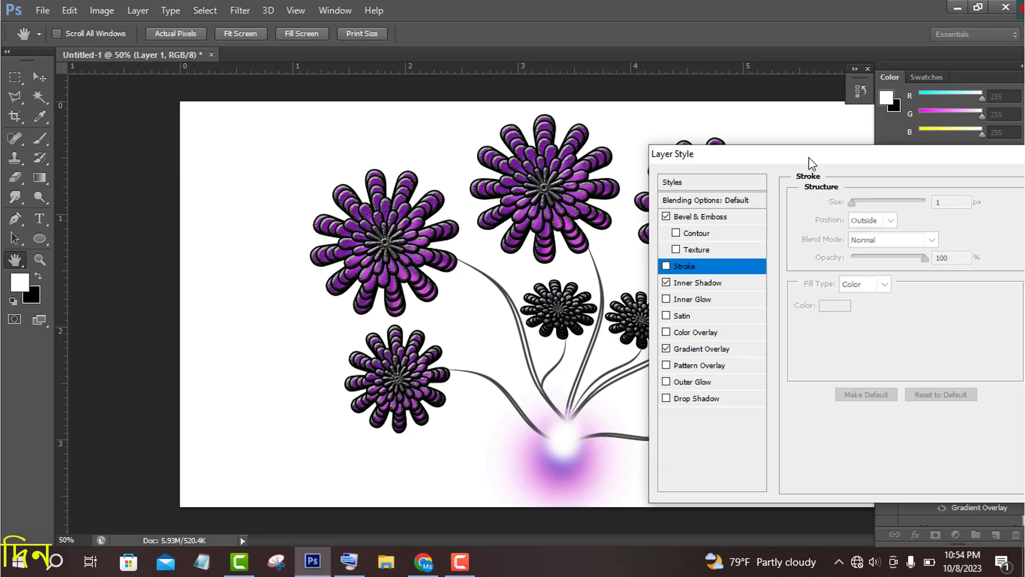
pyautogui.press('Return')
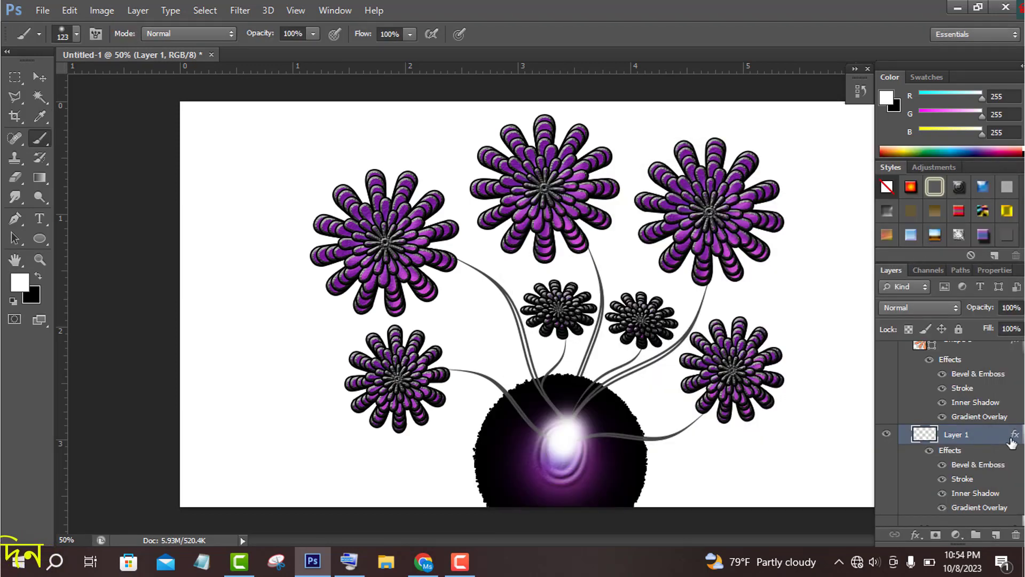
# Step: Copy Layer 1's bevel, stroke, inner shadow and gradient overlay effects onto the Ellipse 1 layer
pyautogui.scroll(-3, 1009, 443)
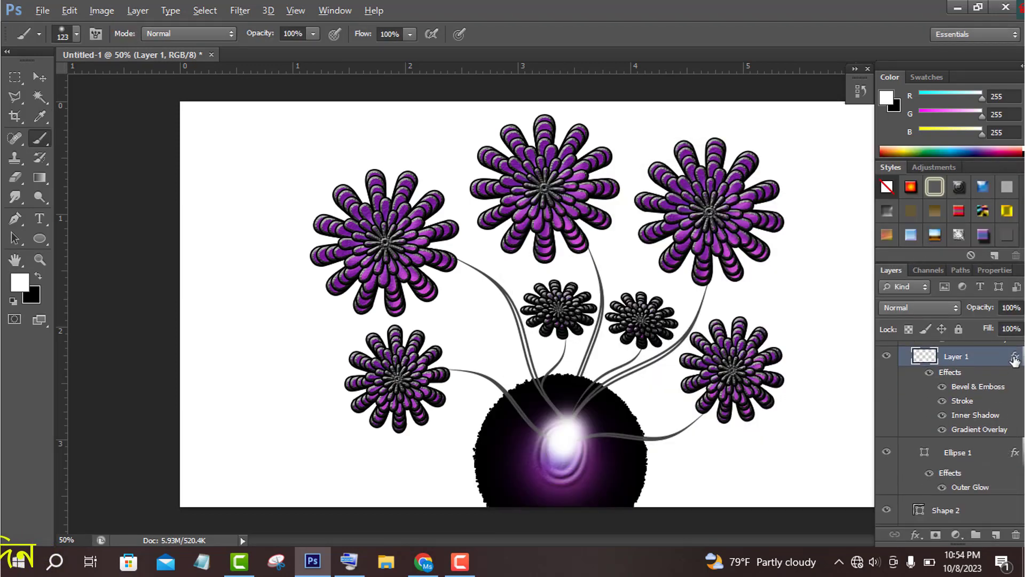
pyautogui.moveTo(1015, 360); pyautogui.dragTo(1004, 454)
pyautogui.scroll(-3, 1003, 484)
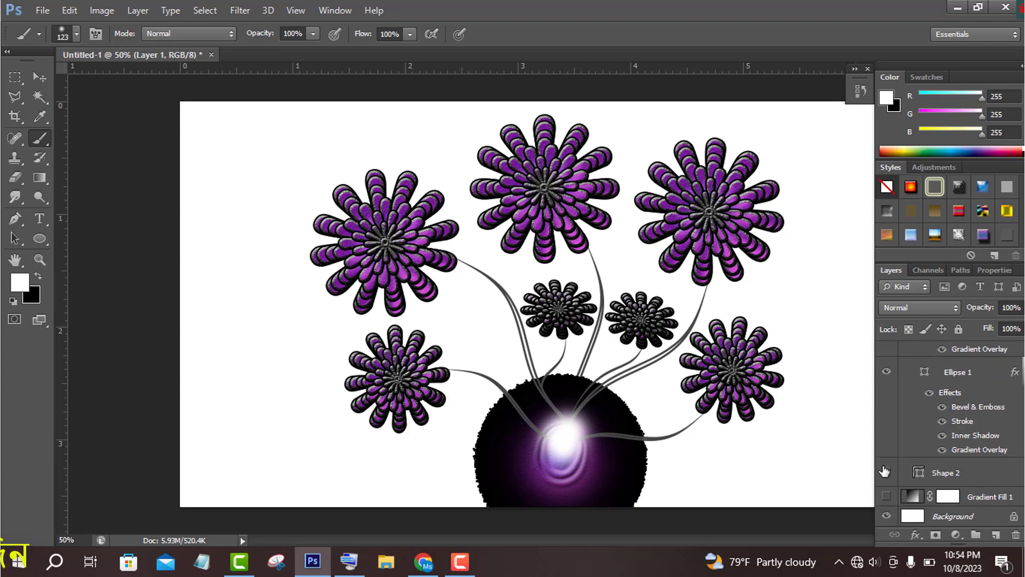
# Step: Check the stems by toggling Shape 2's visibility, and move the Shape 2 layer directly above Layer 1
pyautogui.click(885, 471)
pyautogui.click(887, 470)
pyautogui.moveTo(977, 474); pyautogui.dragTo(970, 352)
pyautogui.scroll(1, 963, 441)
pyautogui.scroll(2, 951, 430)
pyautogui.scroll(-1, 959, 426)
pyautogui.scroll(-2, 959, 427)
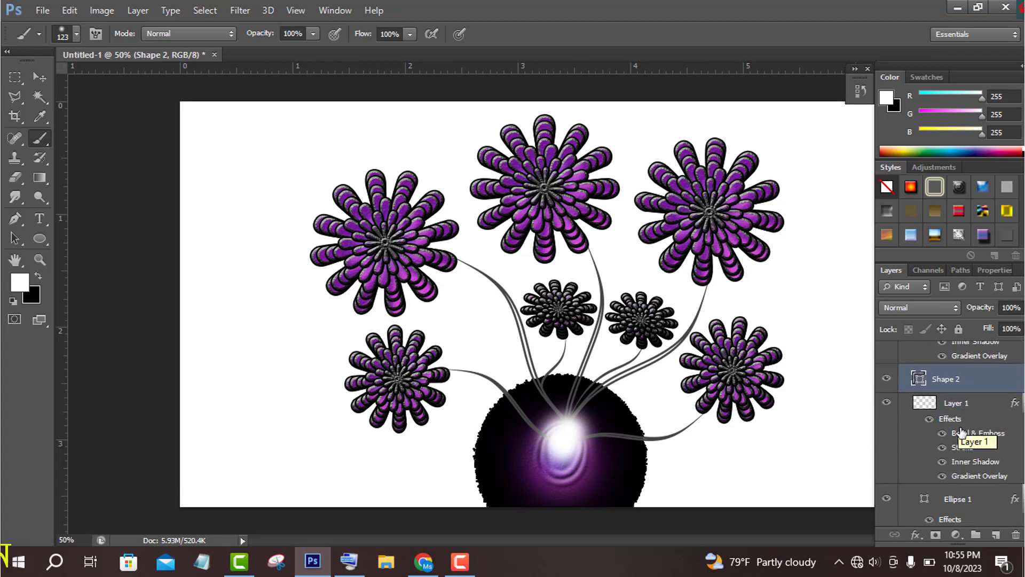
# Step: Delete Layer 1 with its effects and add a new empty layer directly above Ellipse 1
pyautogui.scroll(-1, 965, 433)
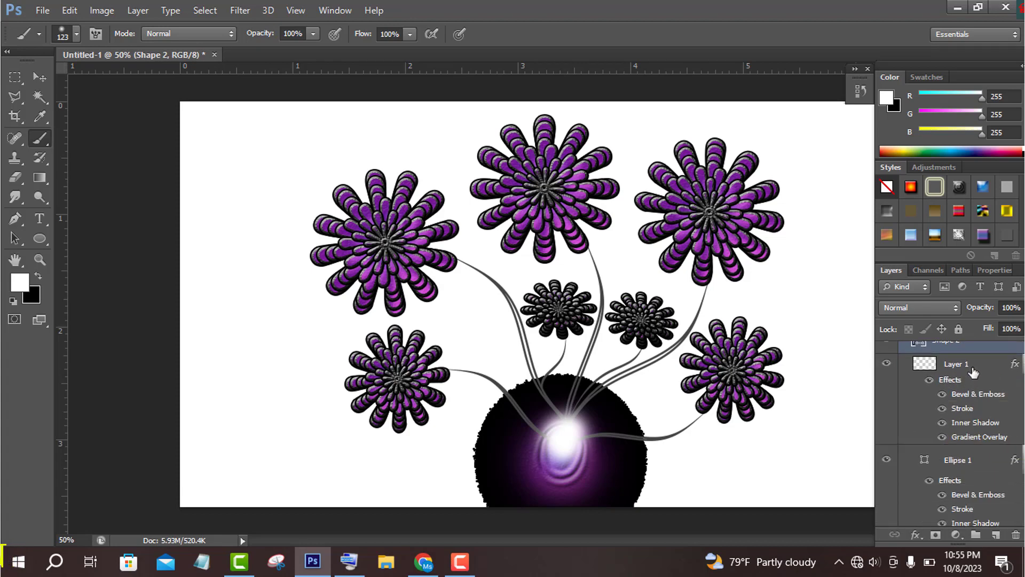
pyautogui.moveTo(995, 366); pyautogui.dragTo(1016, 535)
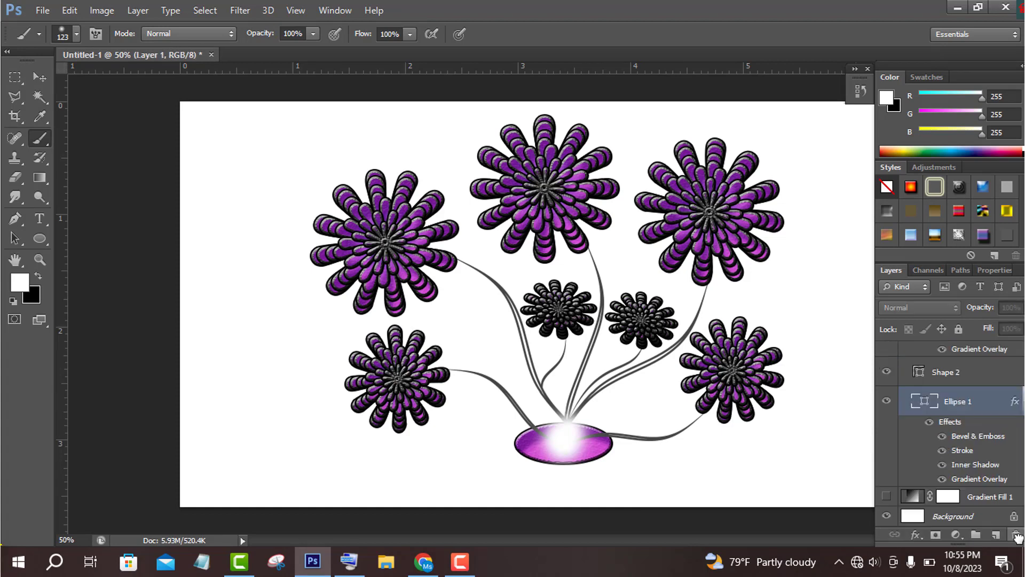
pyautogui.hotkey('ctrl', 'shift', 'alt', 'n')
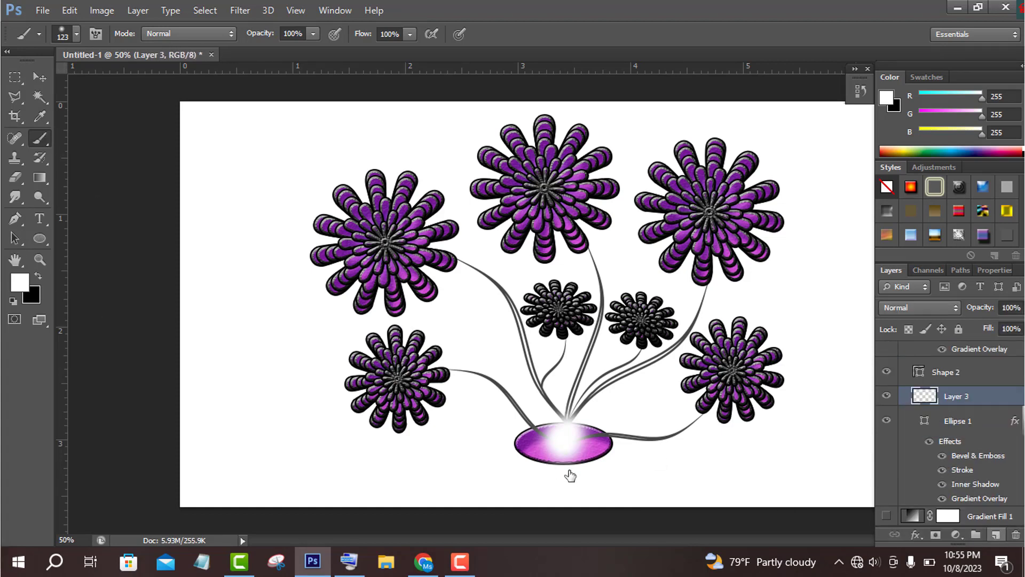
# Step: Enlarge the soft brush to 277 px and dab white over the lower part of the elliptical base on Layer 3
pyautogui.click(76, 33)
pyautogui.moveTo(131, 85); pyautogui.dragTo(140, 85)
pyautogui.press('Return')
pyautogui.click(564, 469)
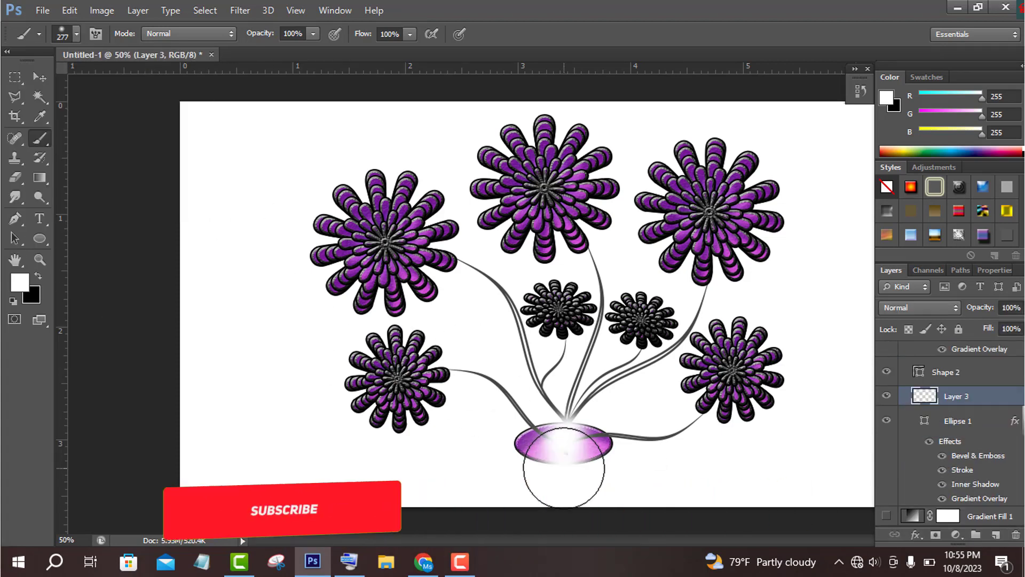
# Step: Try Ellipse 1's layer effects on Layer 3, and revert to the brush stroke state before them
pyautogui.moveTo(1015, 420); pyautogui.dragTo(1013, 401)
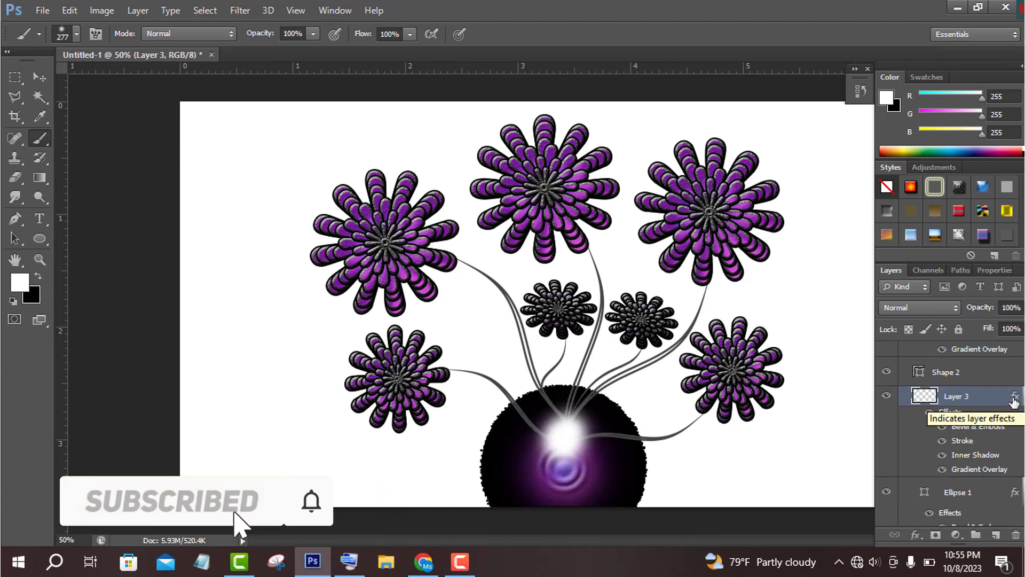
pyautogui.click(859, 91)
pyautogui.scroll(1, 812, 393)
pyautogui.click(811, 392)
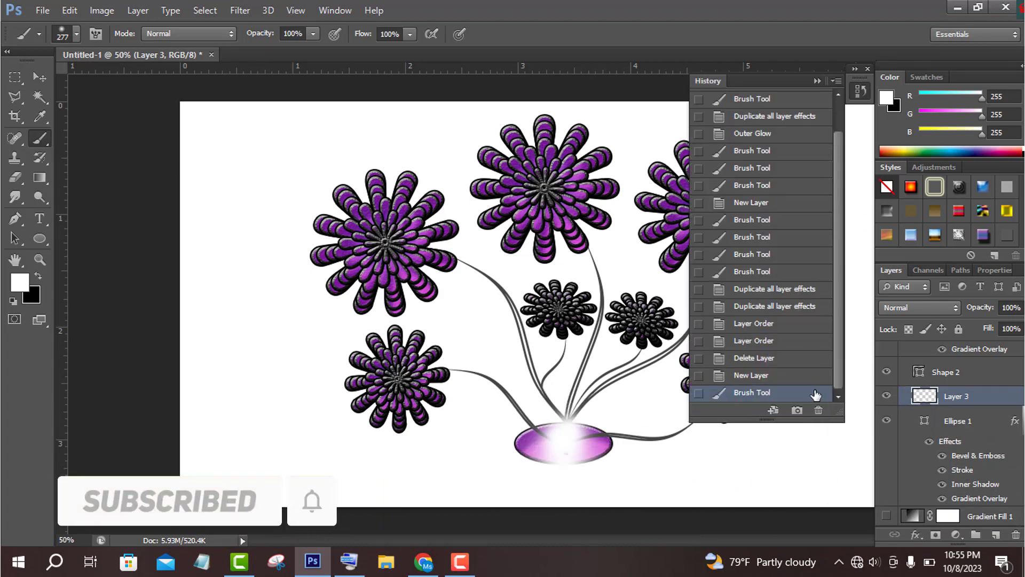
# Step: Set the foreground color to purple 8b27a9 and build up a soft glow below the elliptical base with repeated brush dabs
pyautogui.click(19, 282)
pyautogui.click(801, 309)
pyautogui.click(1007, 239)
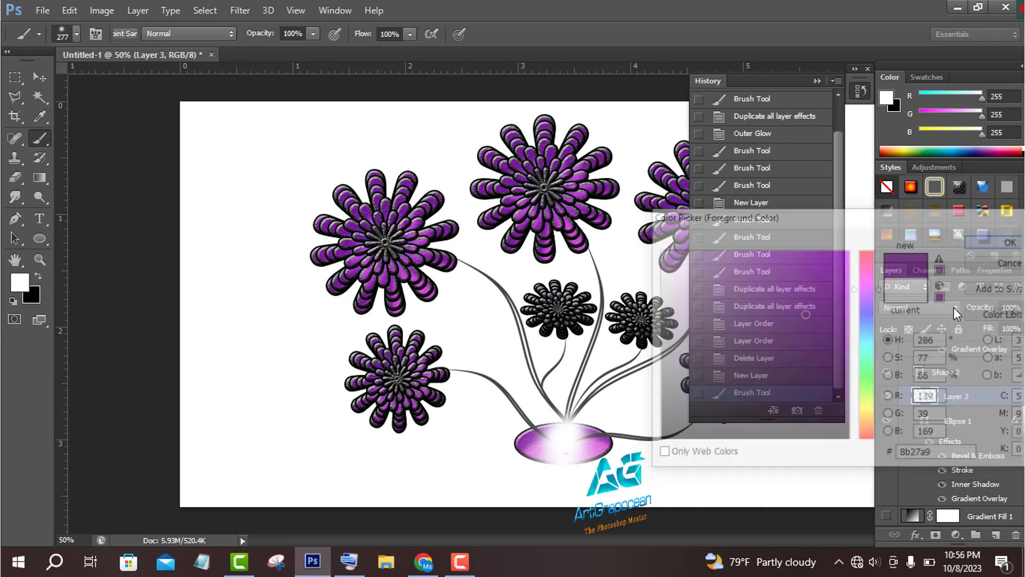
pyautogui.click(564, 468)
pyautogui.click(564, 470)
pyautogui.click(563, 470)
pyautogui.click(565, 472)
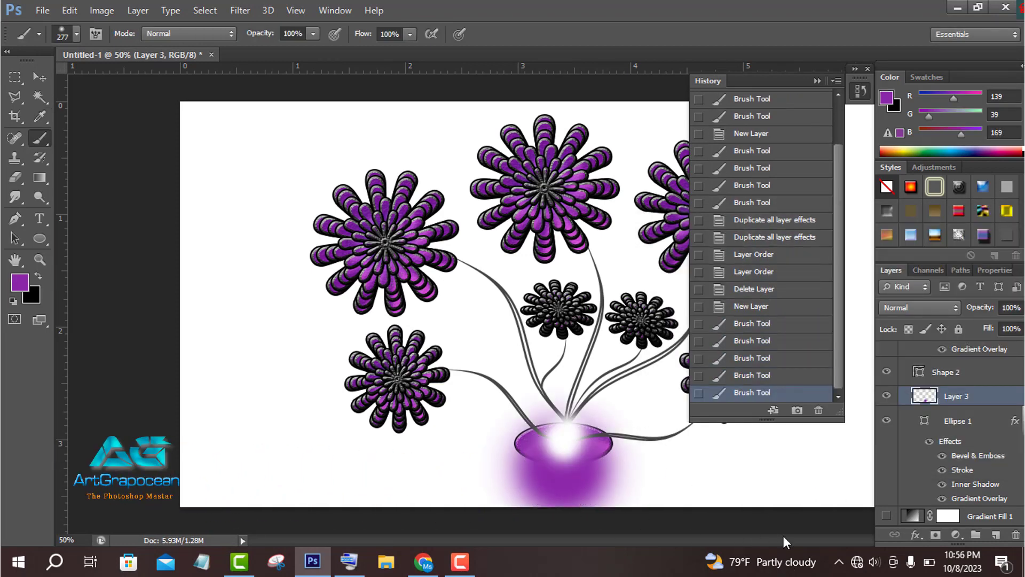
# Step: Set the soft brush size to 123 px
pyautogui.click(77, 34)
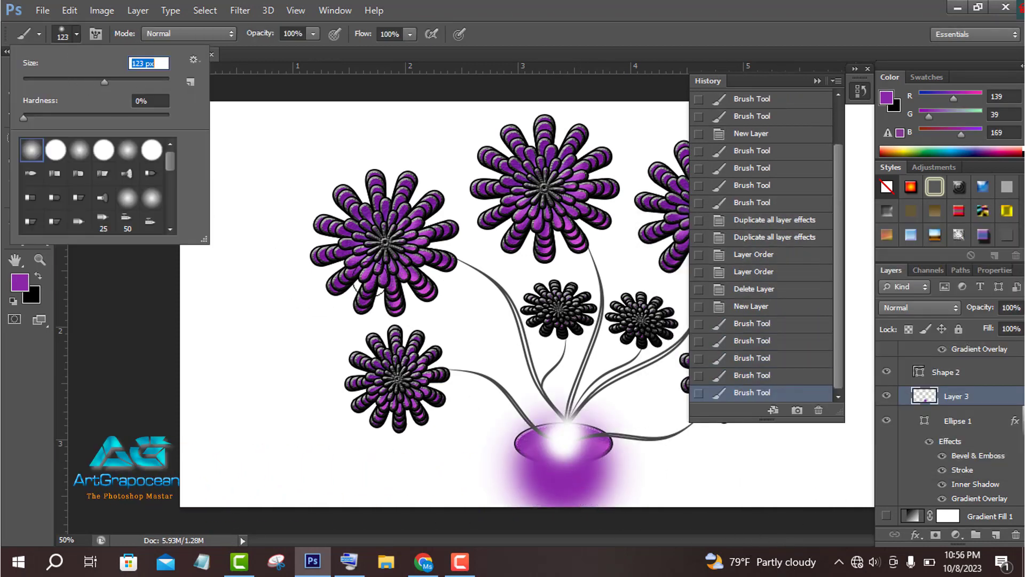